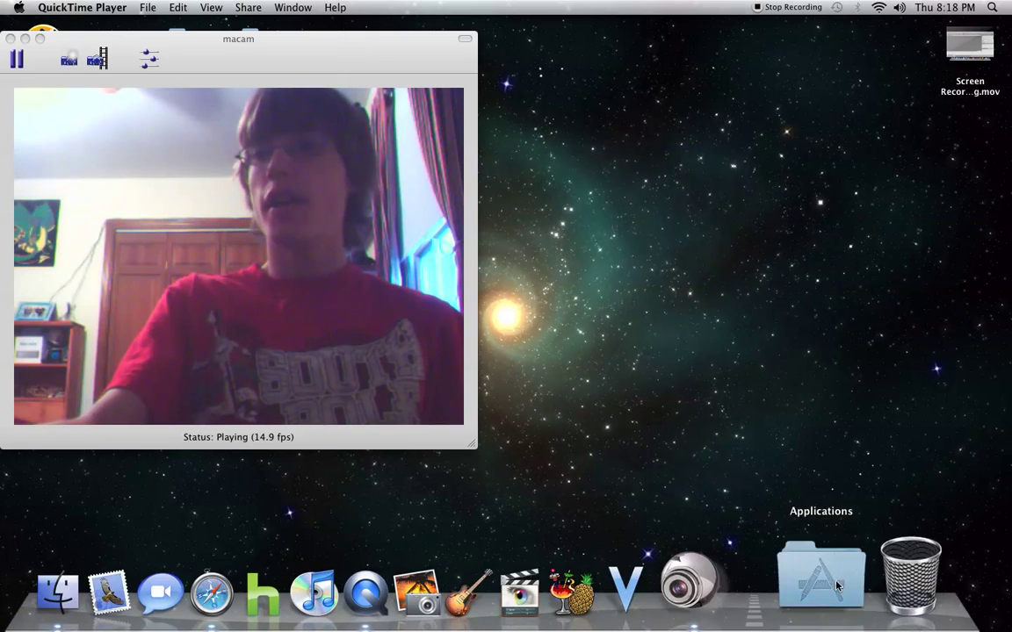
- Switch to Cheetah3D and open the recently used scene "Auto"
click(837, 586)
click(844, 95)
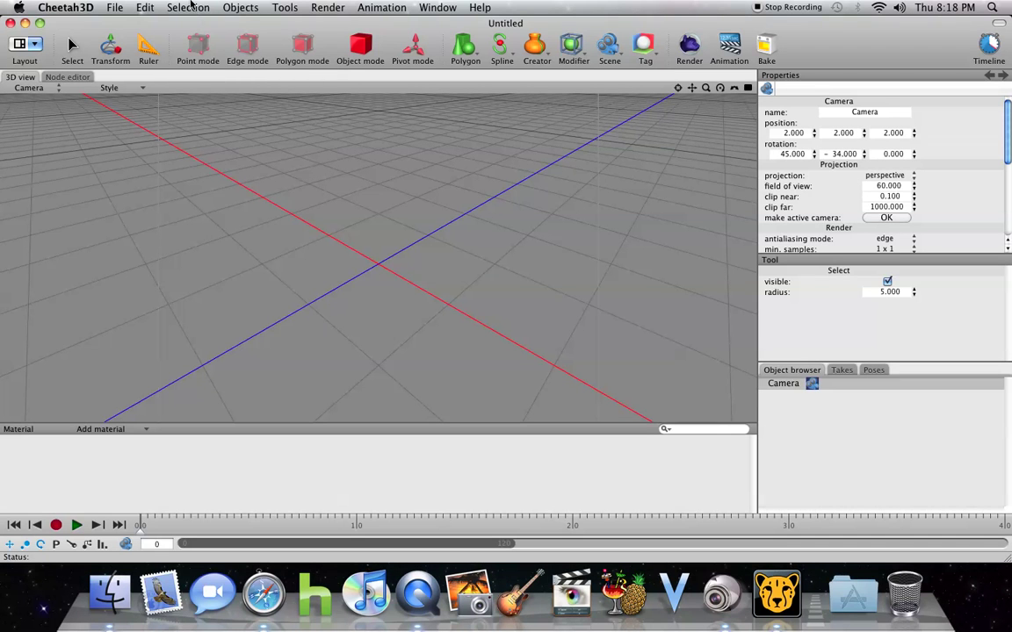
click(230, 7)
mouse_move(115, 7)
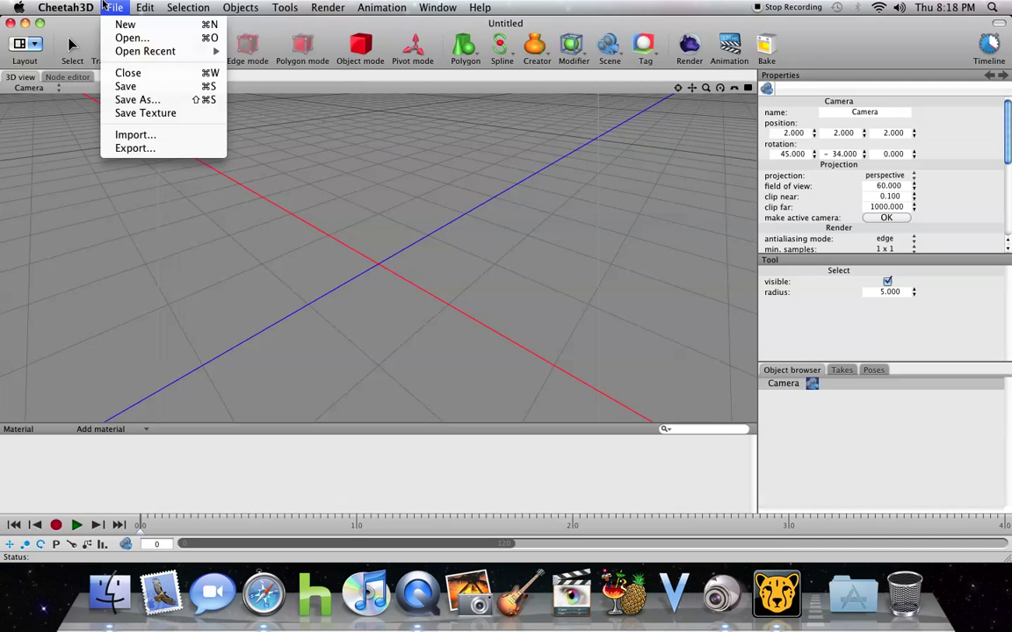
mouse_move(147, 55)
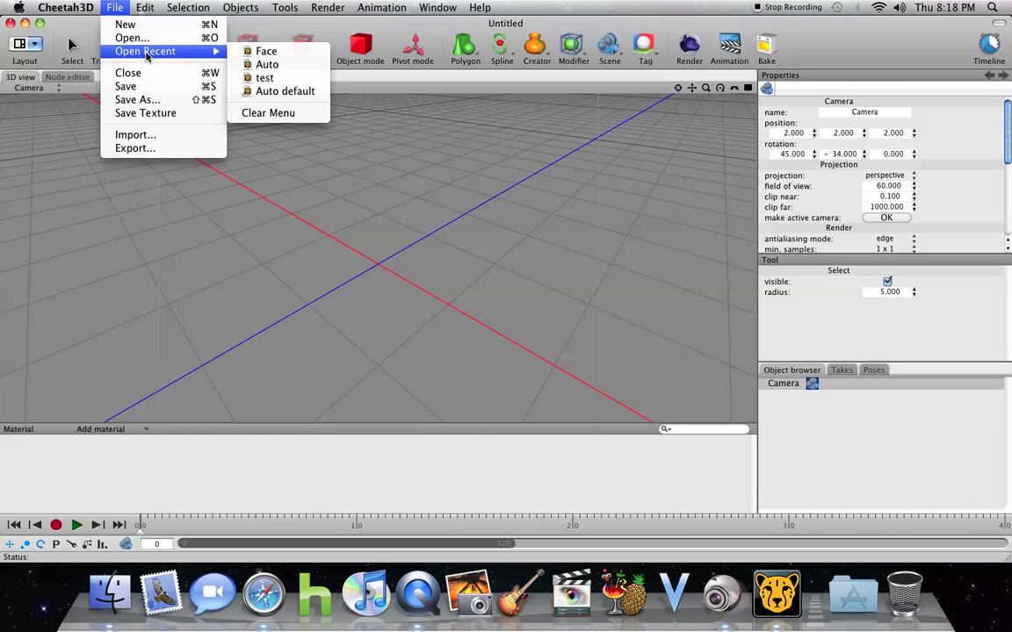
click(274, 64)
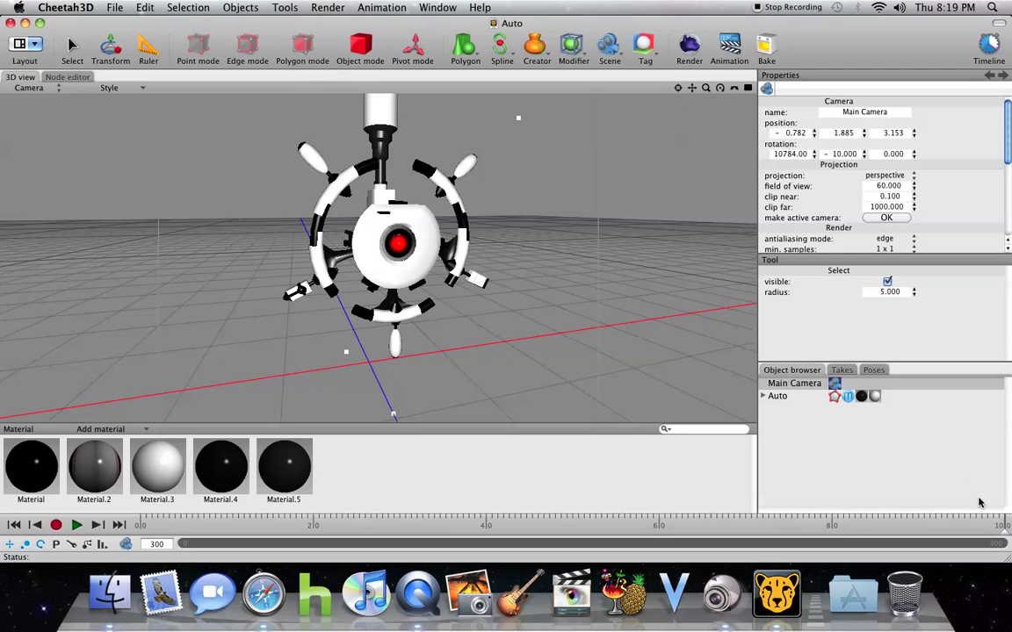
- Close the empty untitled scene and arrange a smaller Auto window beside the webcam window
drag(1007, 563, 740, 543)
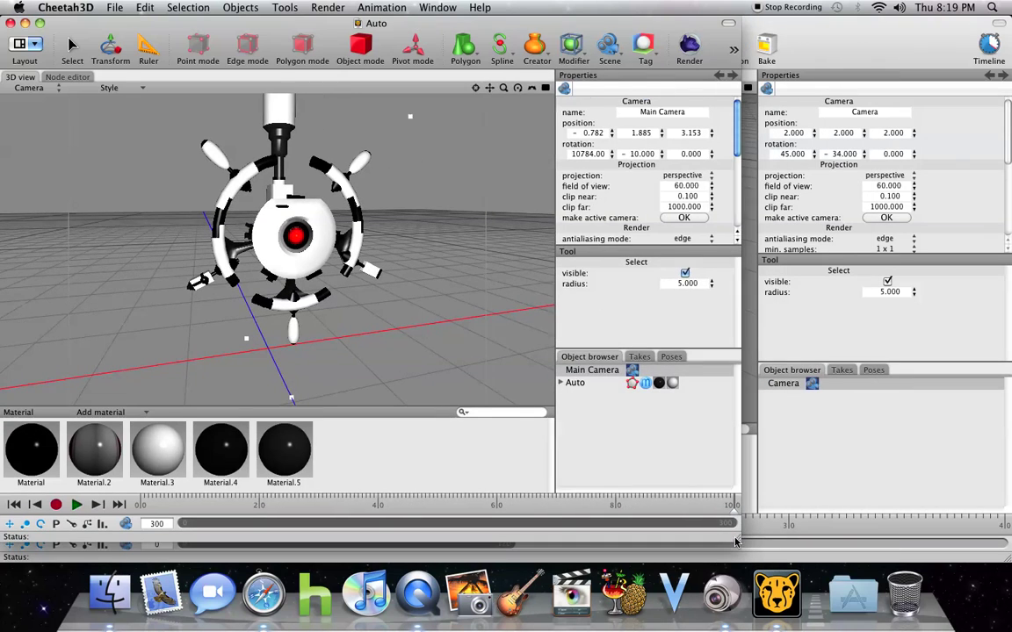
click(792, 37)
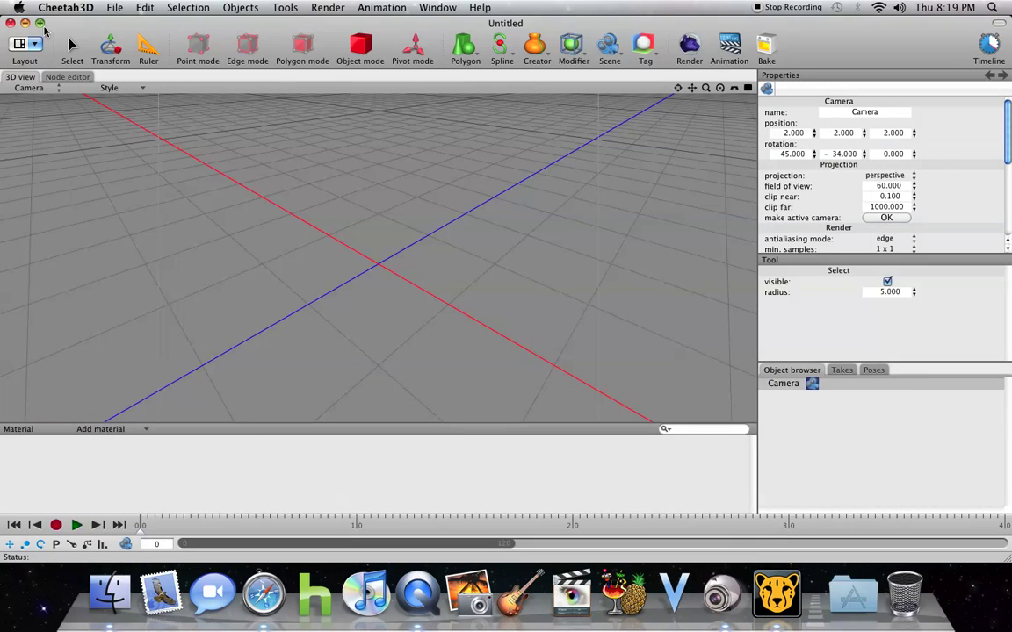
click(11, 24)
drag(181, 25, 474, 8)
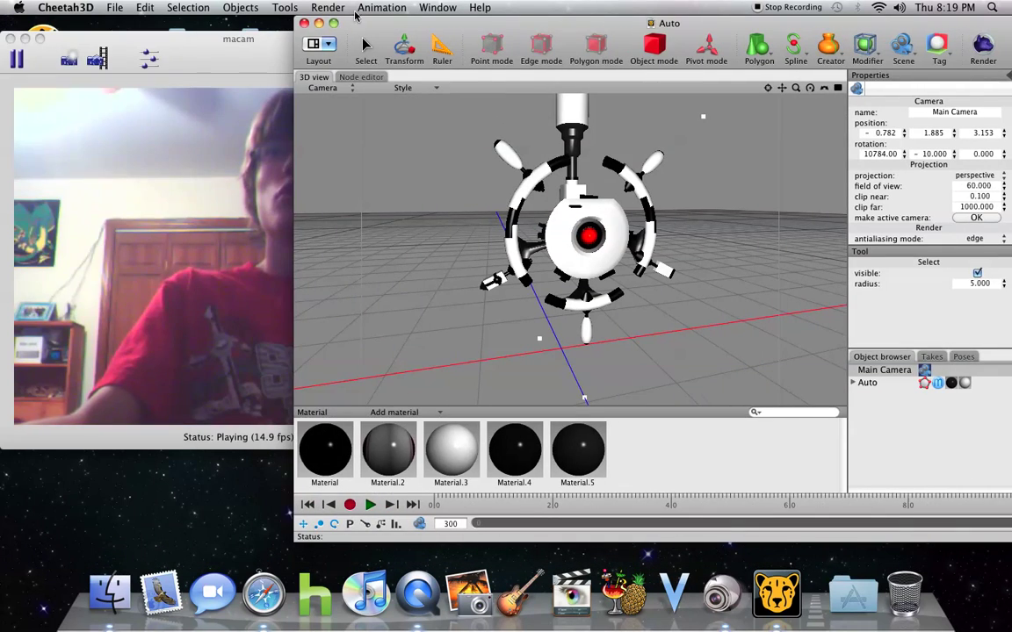
click(256, 58)
drag(257, 58, 112, 43)
click(516, 143)
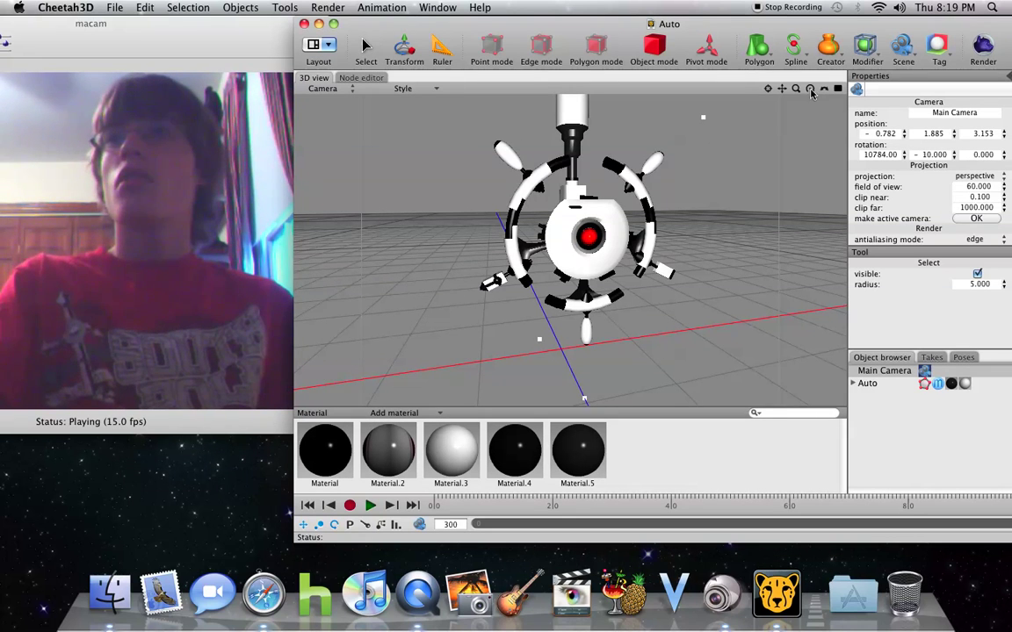
- Inspect the Auto model from the side and front, and expand its hierarchy through Tubes and tube bottom to Control box
drag(810, 93, 783, 92)
scroll(782, 135, up, 5)
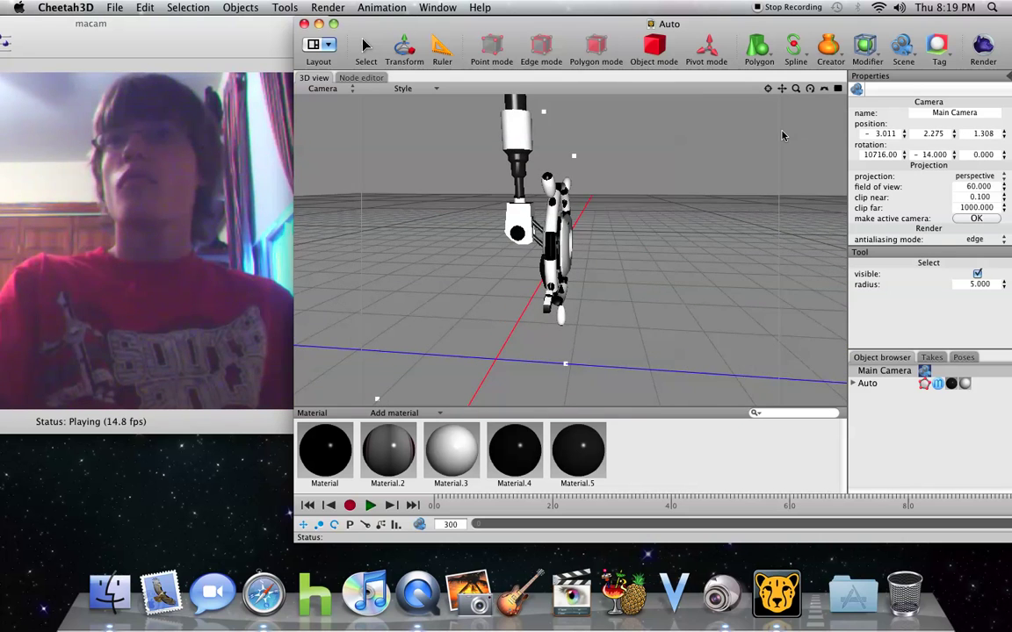
click(888, 387)
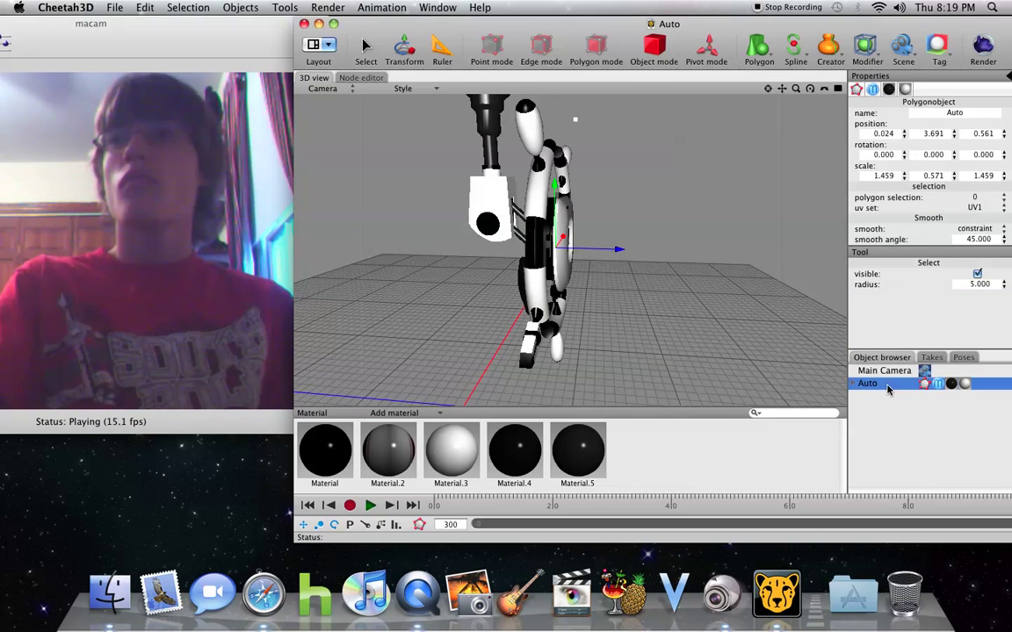
drag(813, 92, 813, 91)
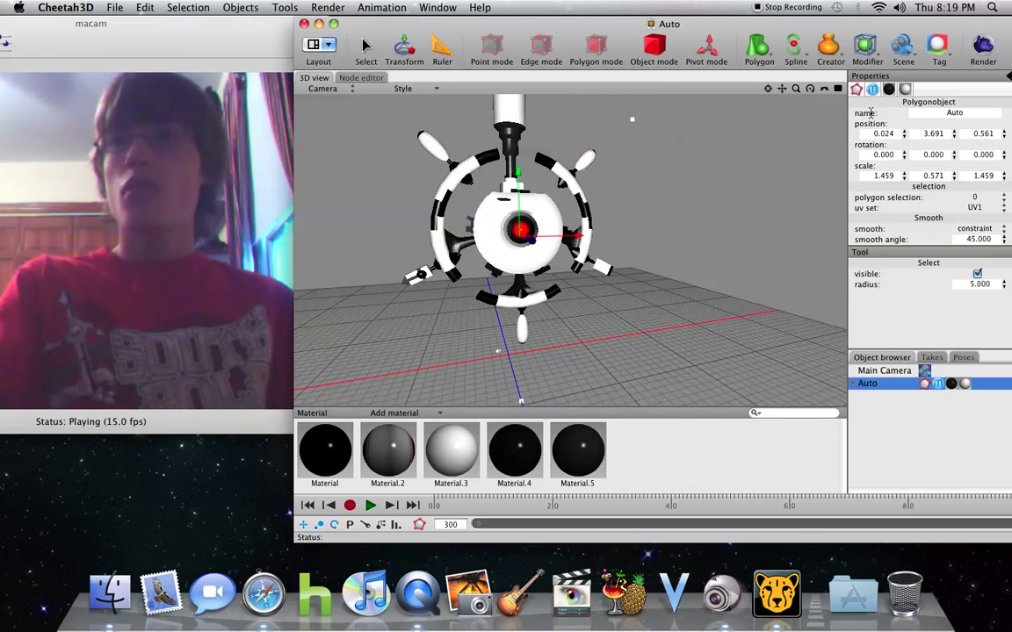
click(853, 384)
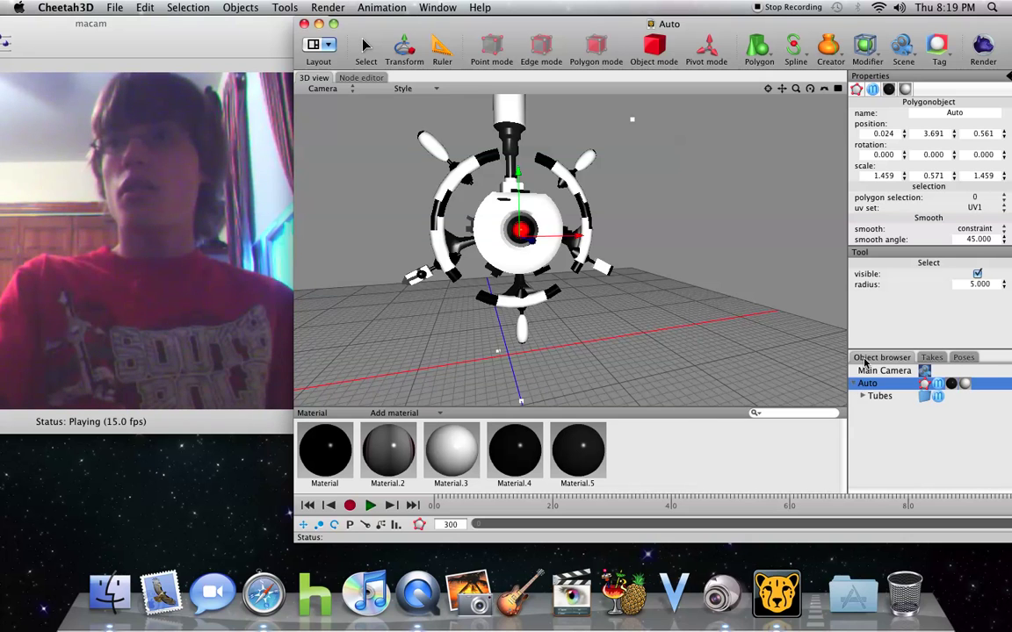
click(864, 396)
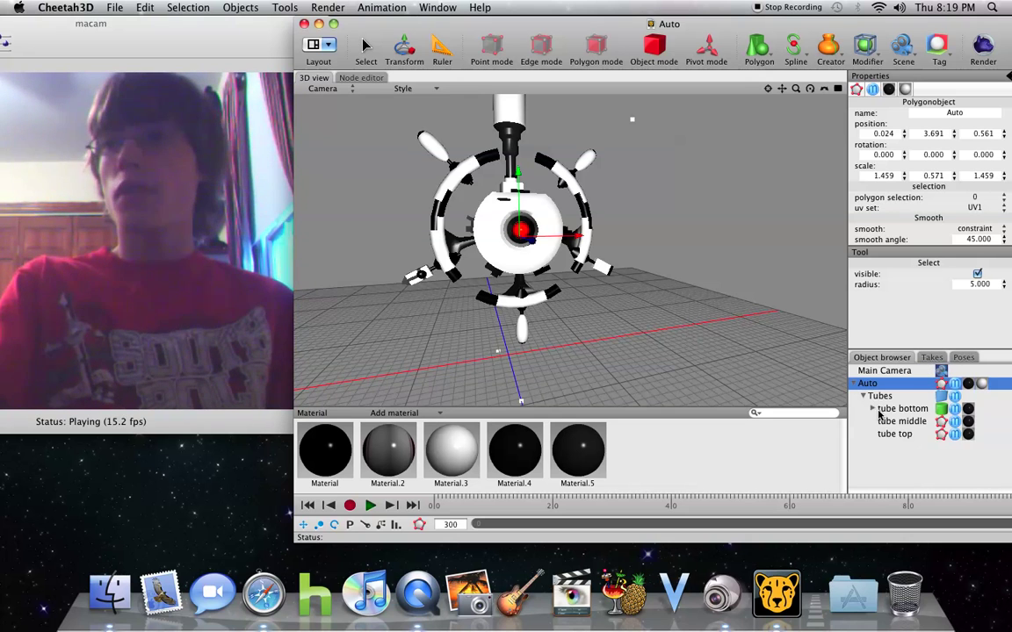
click(872, 409)
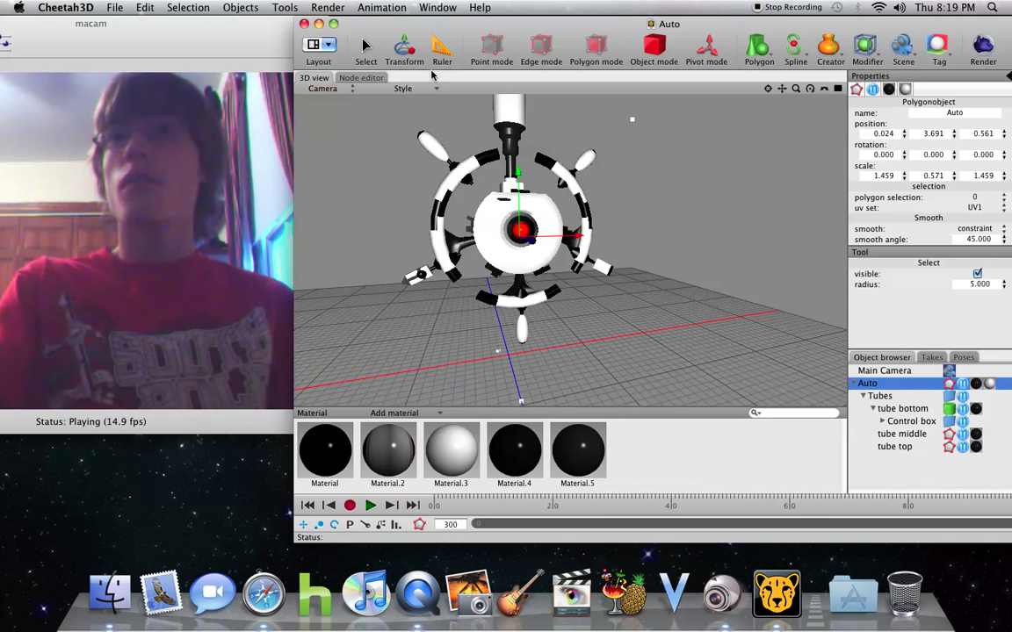
- Move the whole Auto object up to a Y position of 3.811 with the Transform tool
click(403, 51)
scroll(524, 170, down, 1)
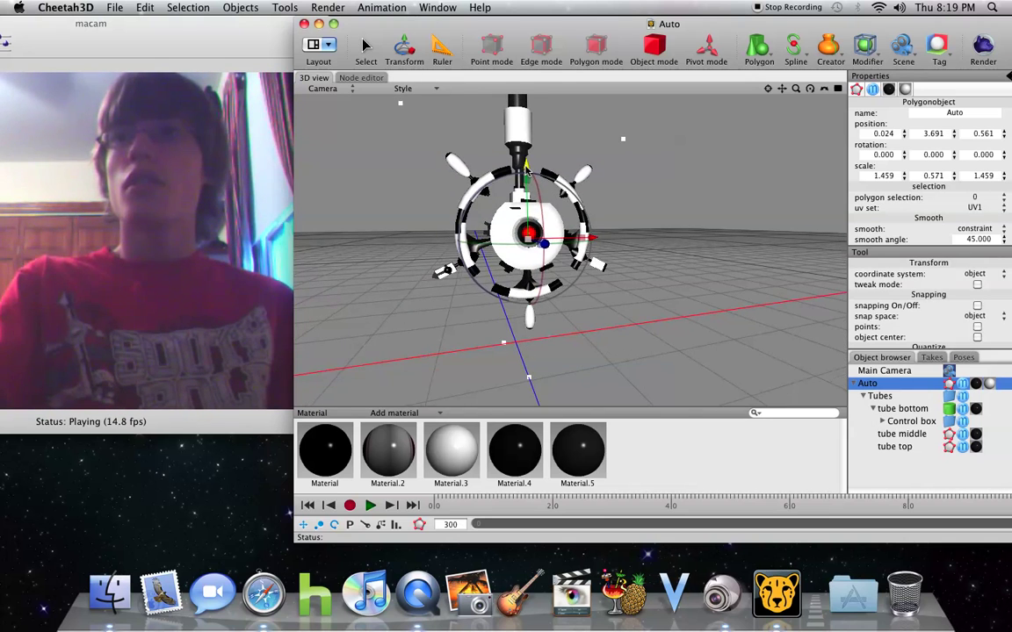
drag(527, 169, 528, 157)
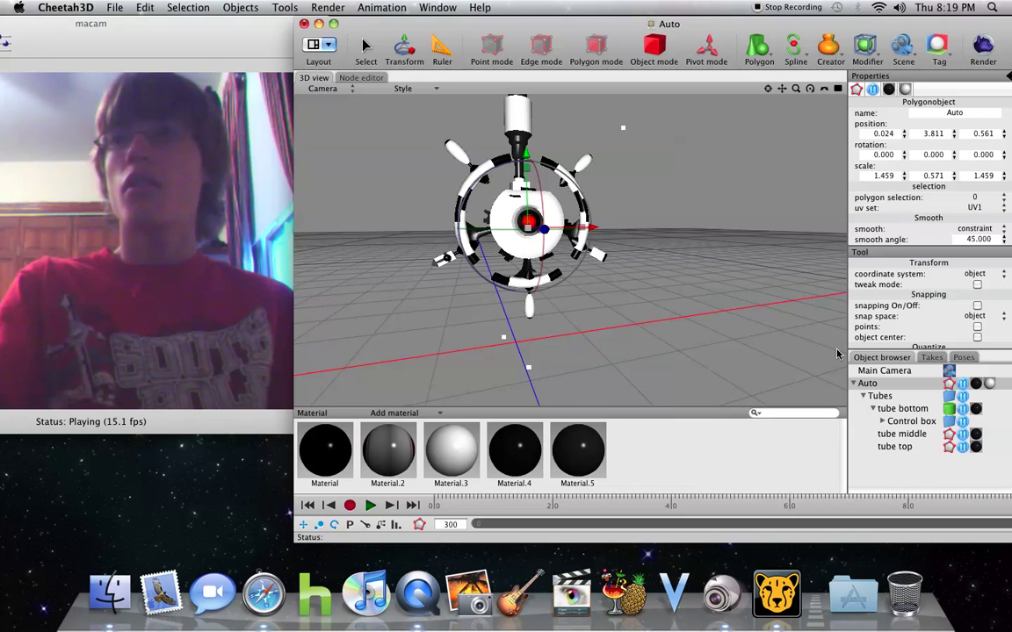
- Move the tube bottom cylinder vertically to a Y position of 2.599 and expand its Control box folder
click(882, 396)
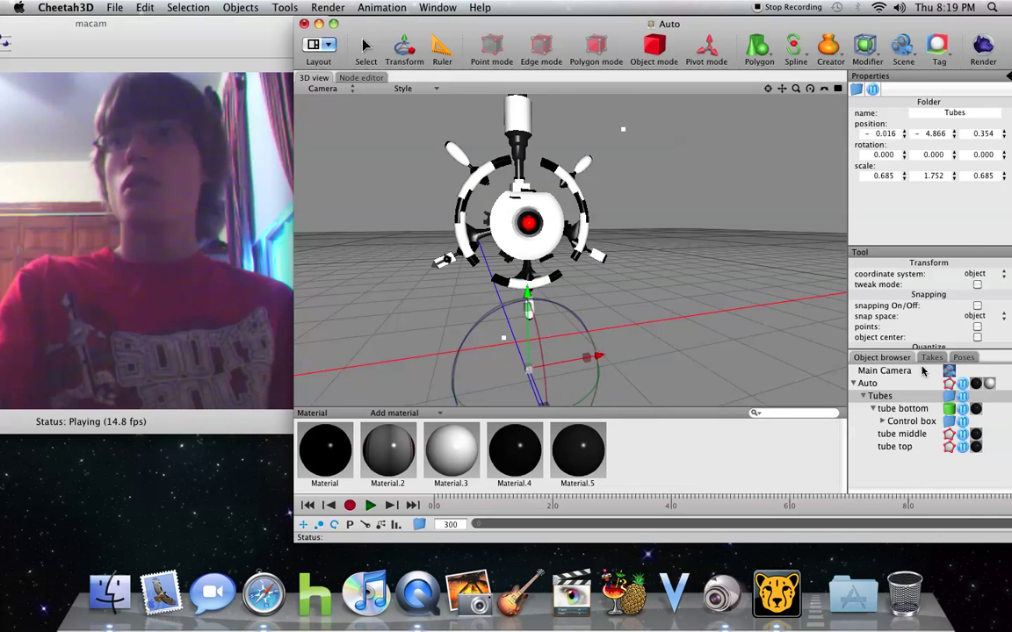
click(902, 408)
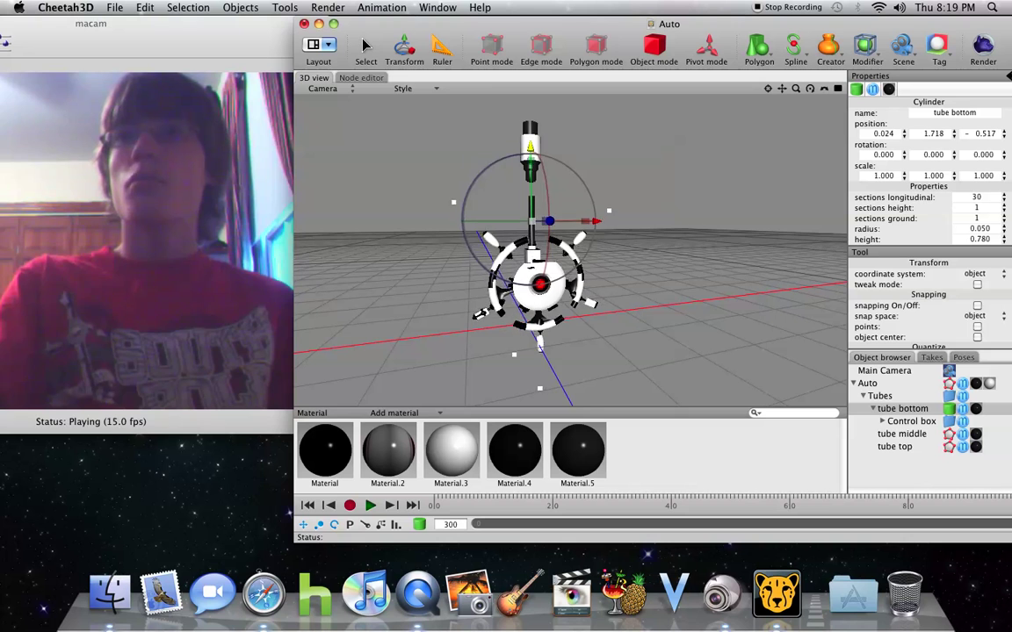
click(883, 422)
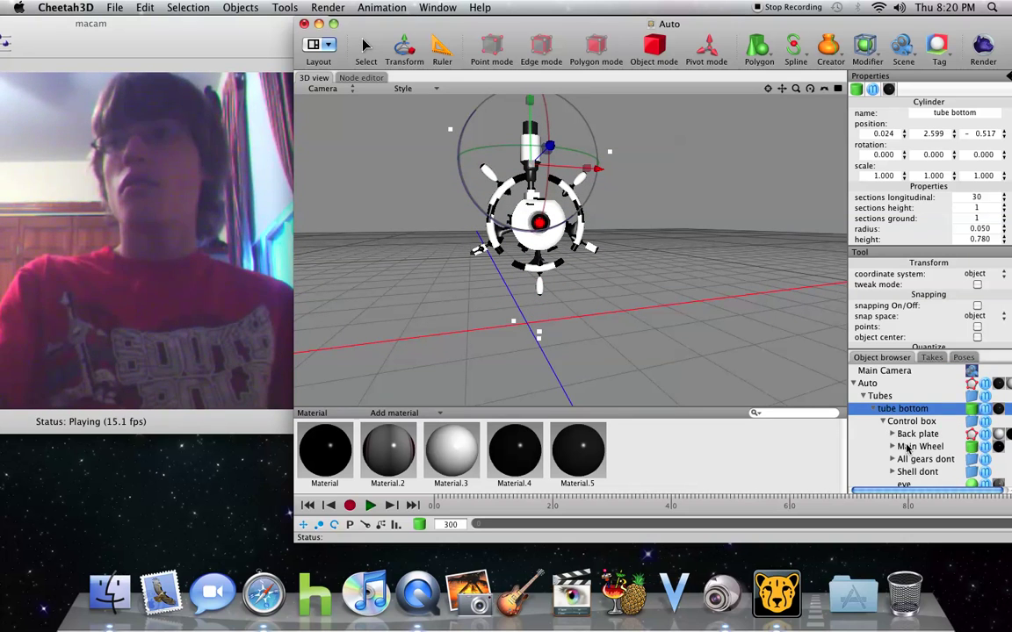
- Try rotating the Main Wheel cylinder around the eye, and undo the rotation
click(913, 447)
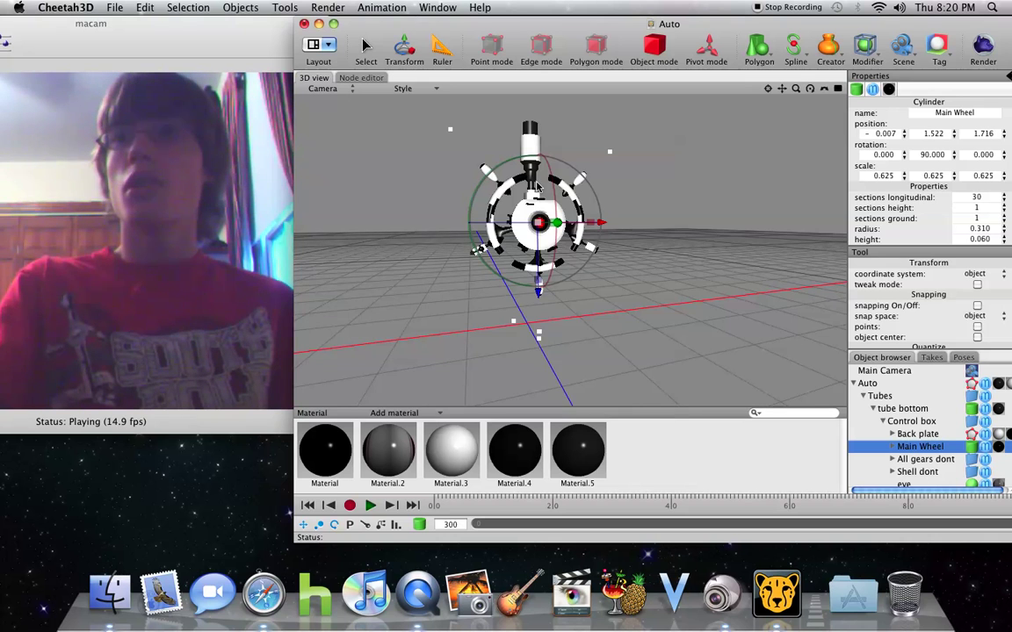
scroll(537, 187, up, 5)
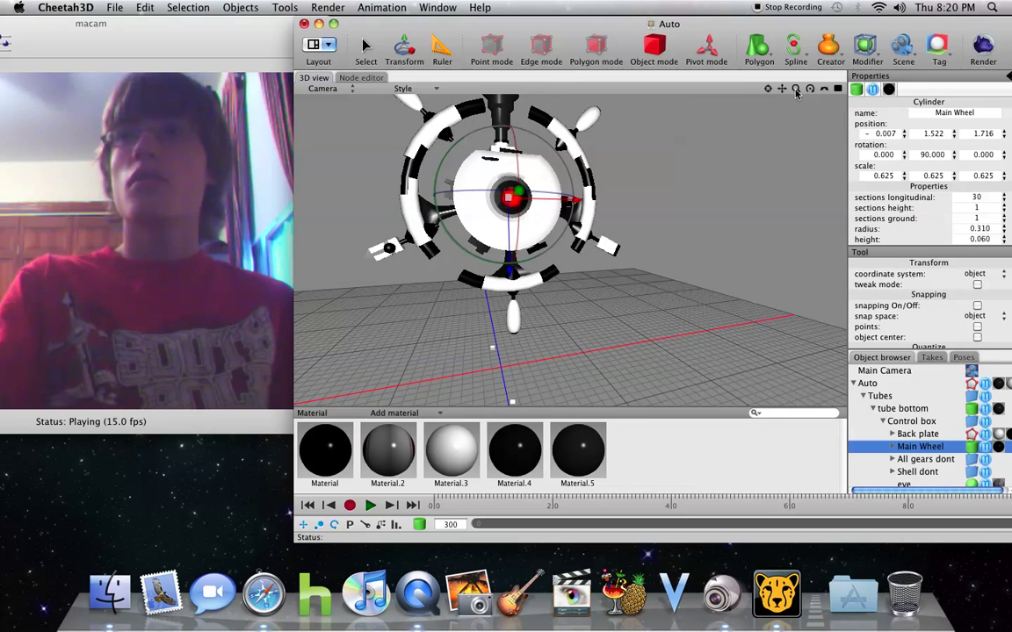
drag(782, 89, 822, 142)
drag(508, 176, 494, 157)
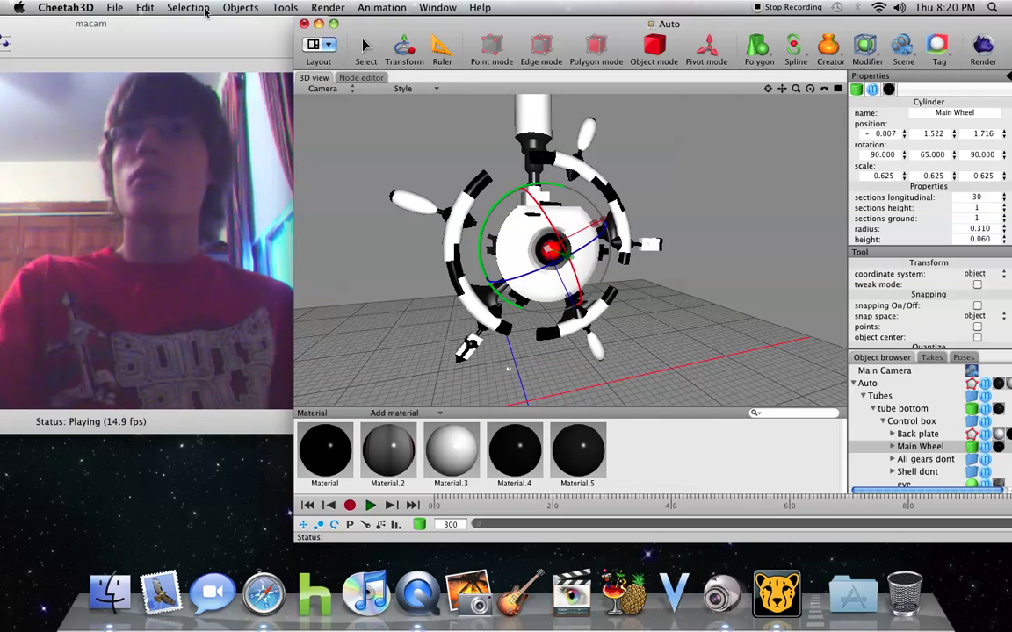
click(144, 7)
click(154, 23)
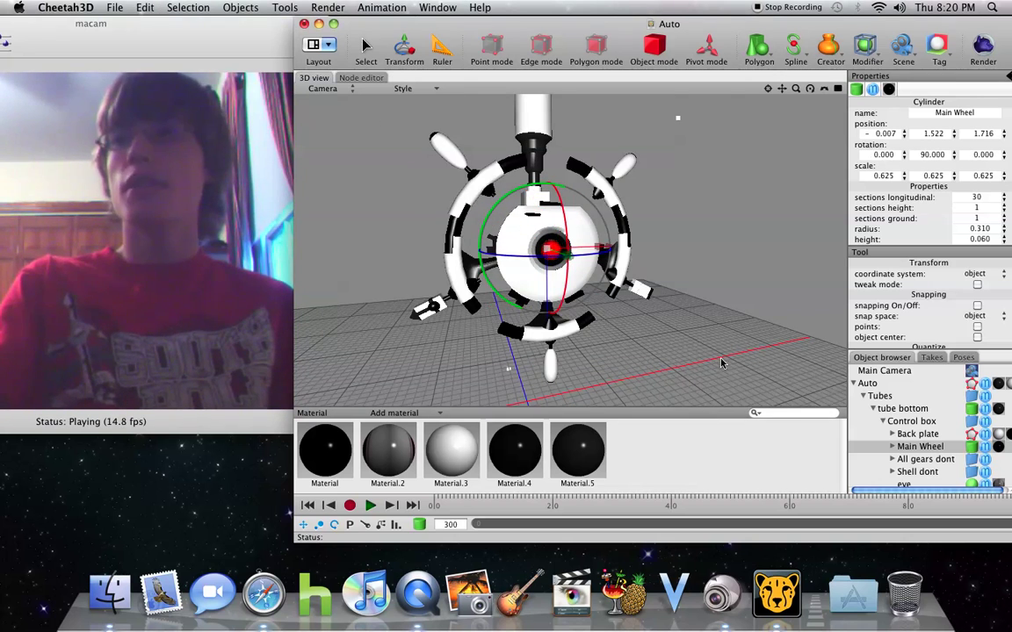
- Examine the All gears dont folder and its outer gears with the eye viewed close up, and expand the Shell dont folder
click(922, 460)
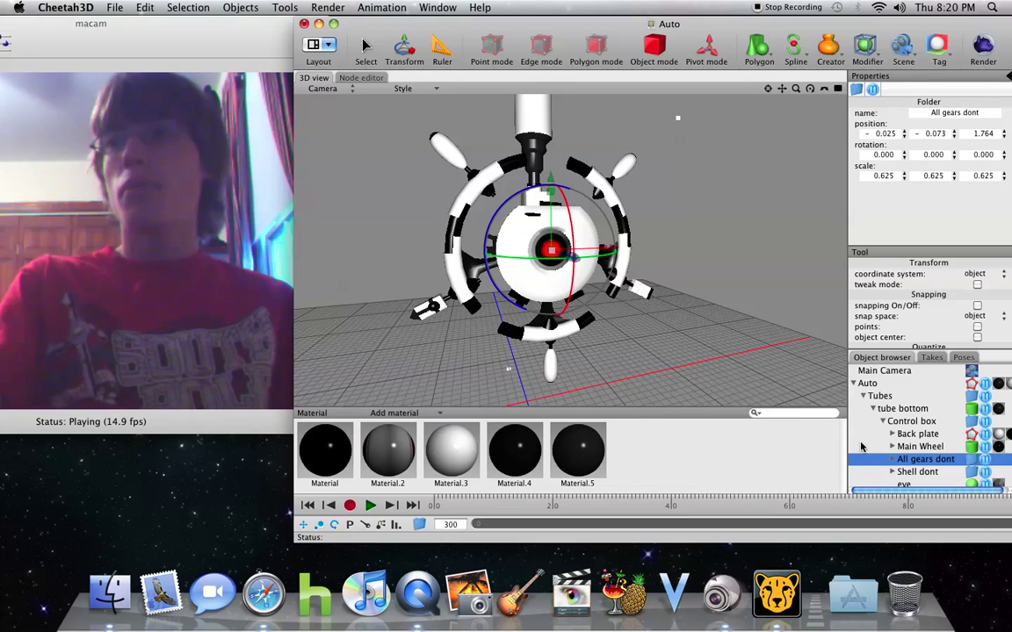
scroll(861, 448, down, 3)
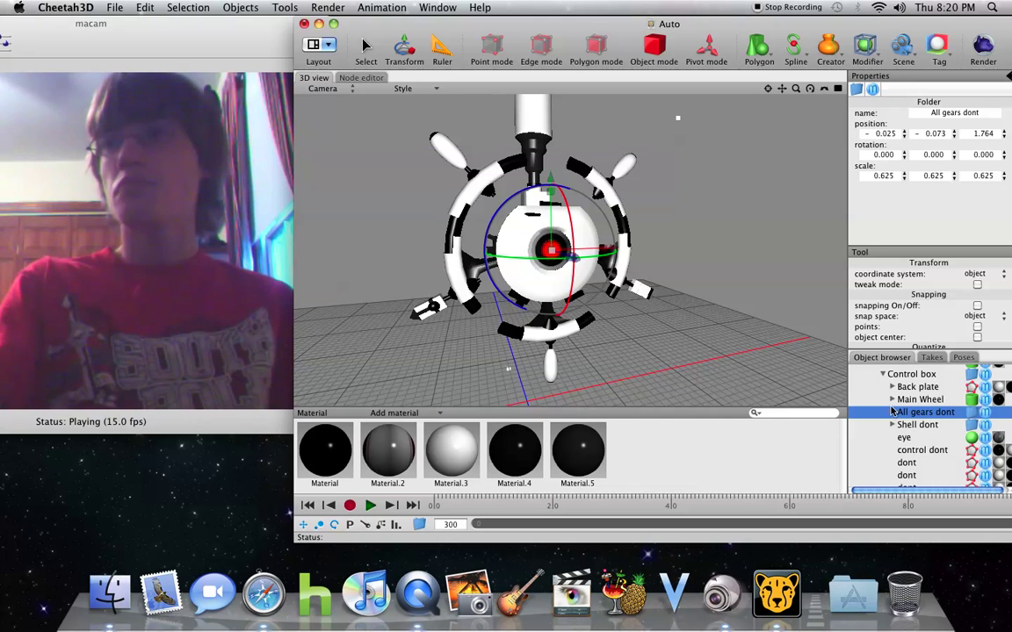
click(892, 412)
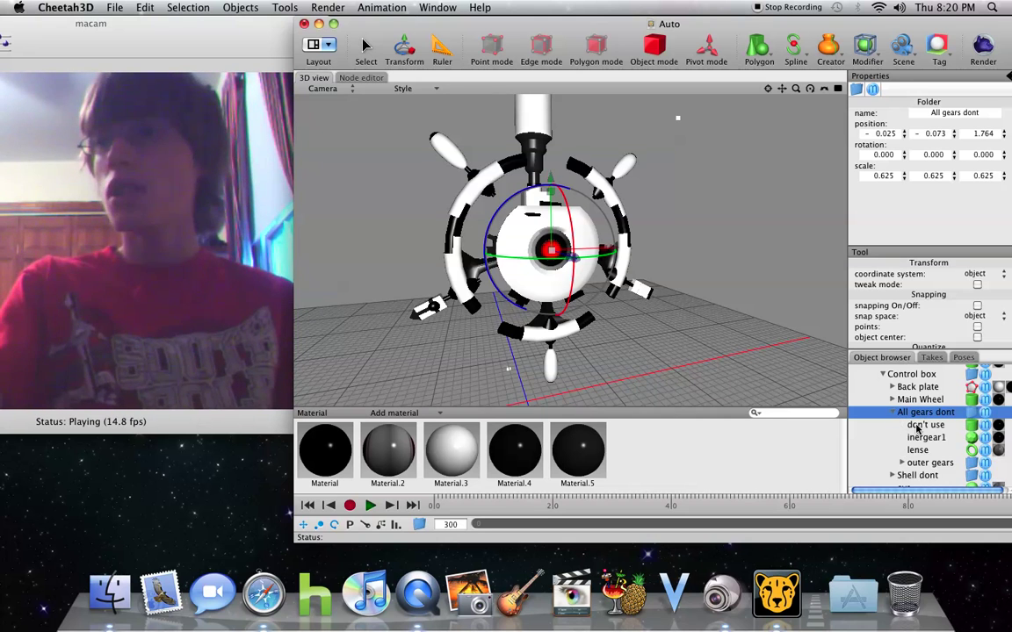
click(903, 464)
scroll(742, 362, up, 10)
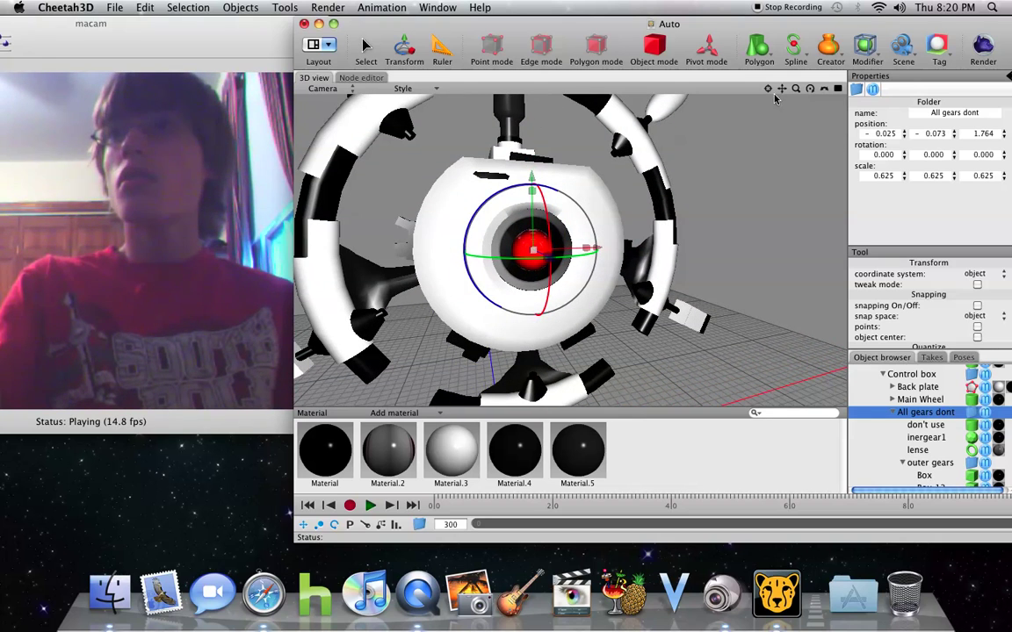
drag(824, 91, 720, 88)
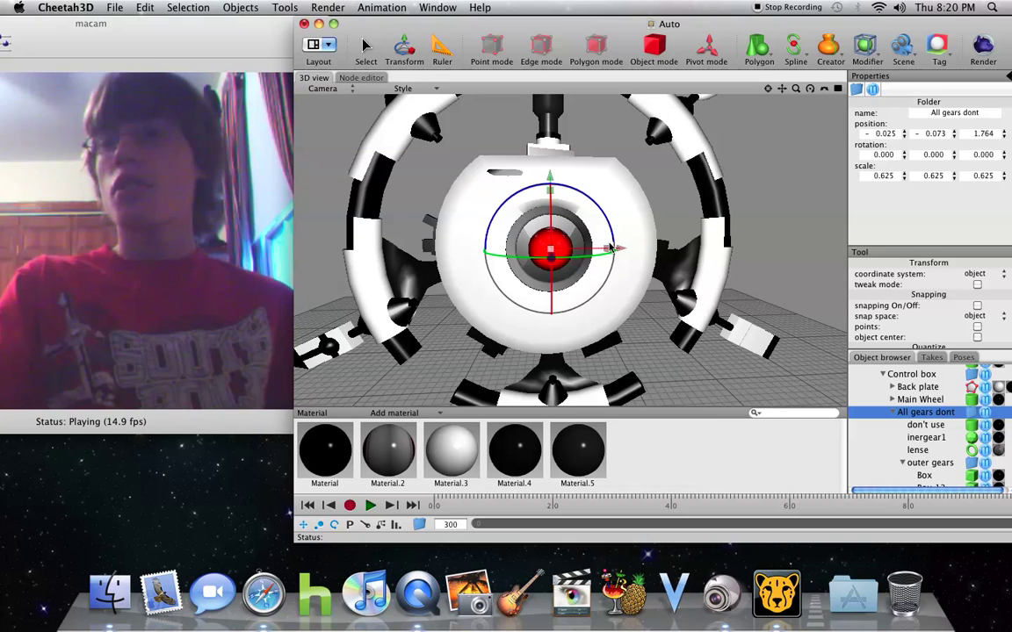
click(892, 412)
click(892, 425)
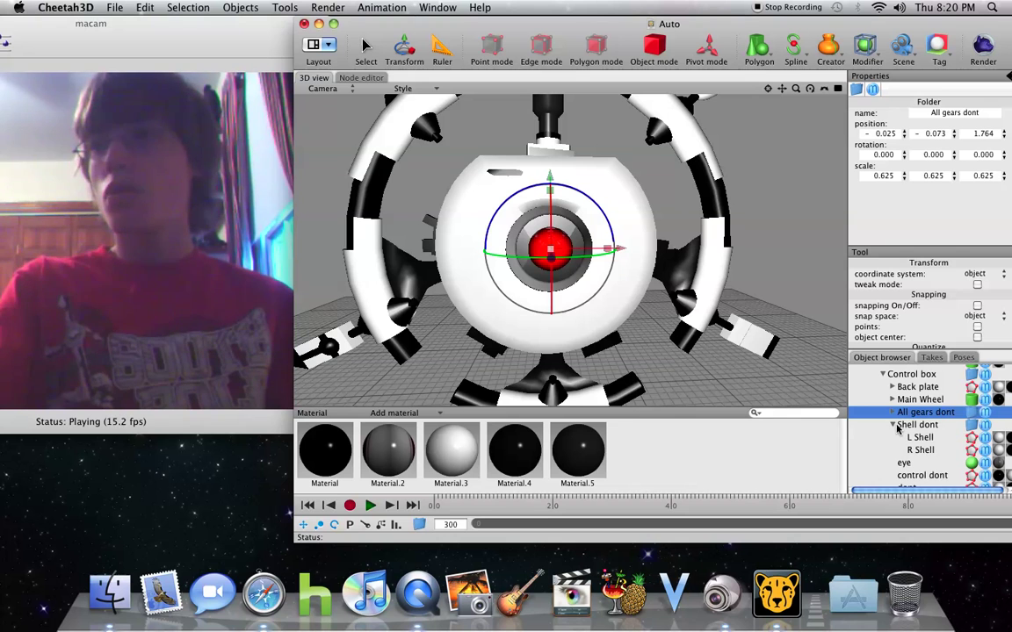
- Try shifting the Shell dont folder sideways, and undo the move
click(931, 425)
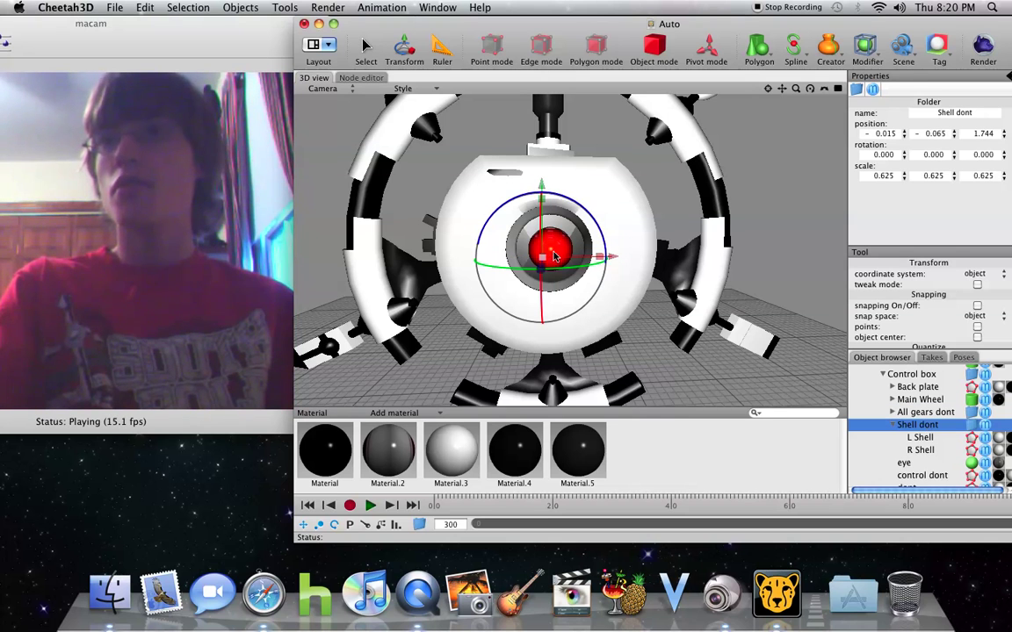
drag(613, 257, 590, 246)
click(145, 7)
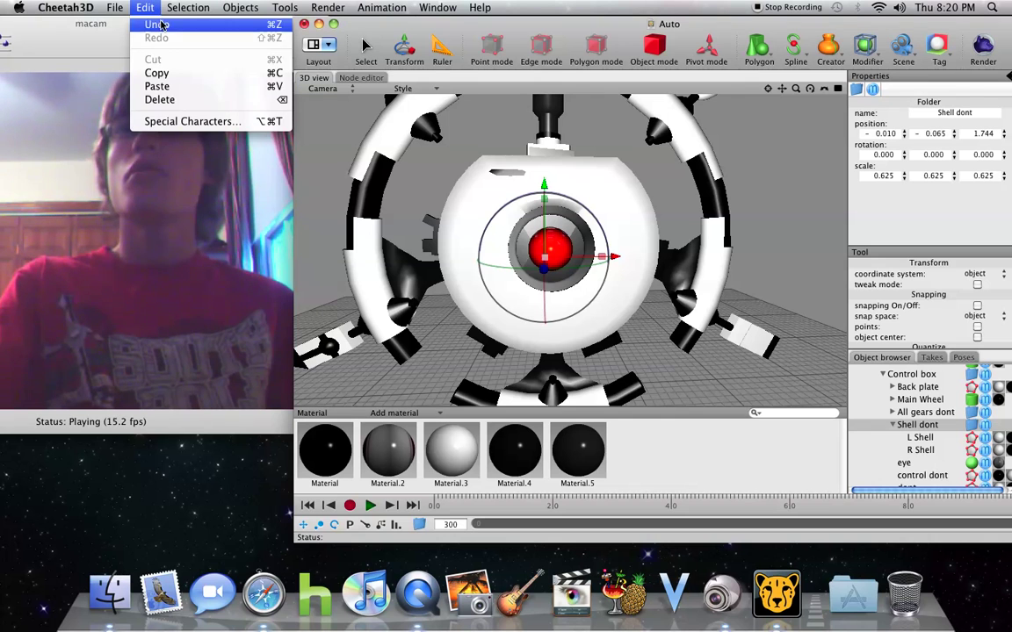
click(157, 23)
- Slide L Shell and R Shell apart horizontally to uncover the inner sphere, placing R Shell at an X position of 1.129
click(918, 438)
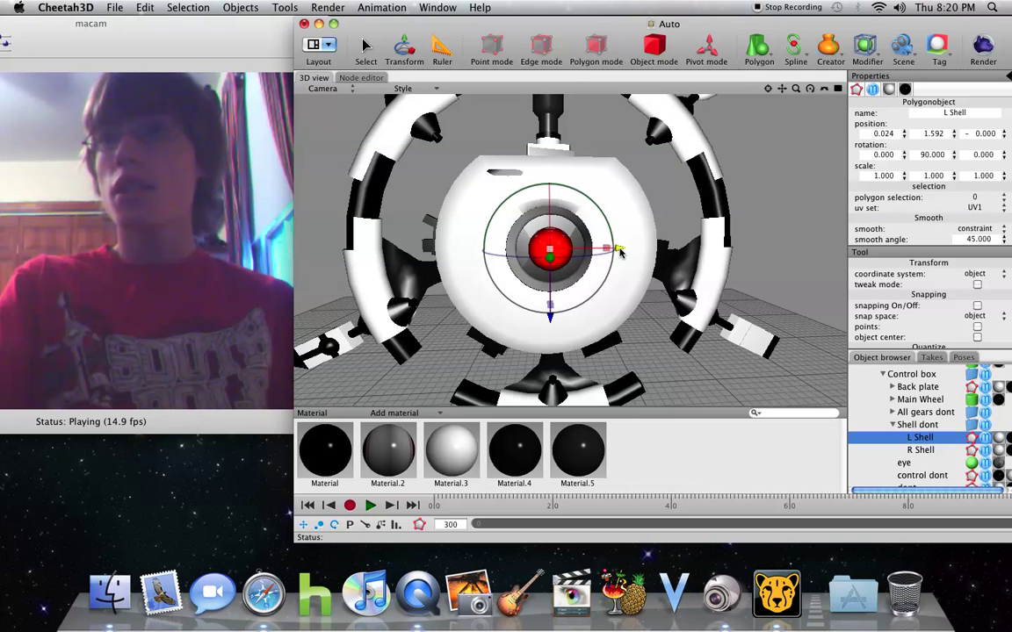
drag(619, 251, 413, 252)
click(918, 450)
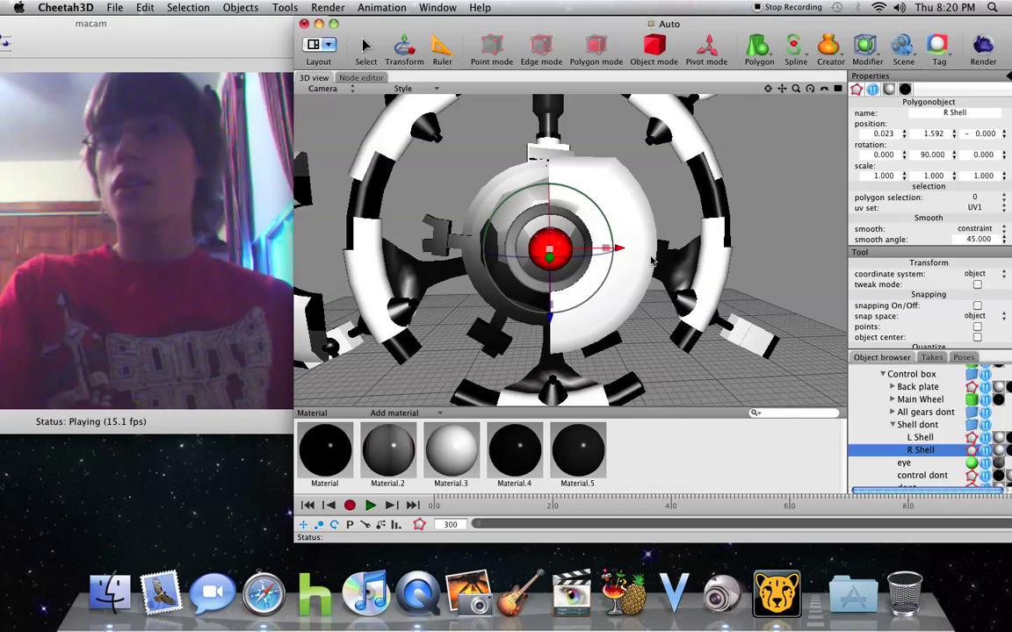
drag(619, 251, 784, 202)
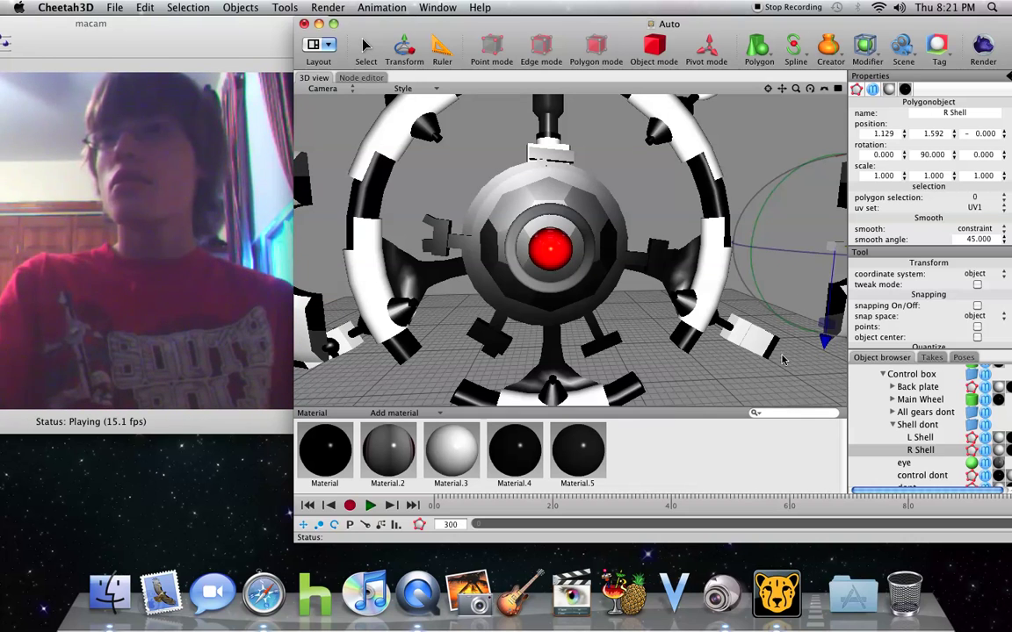
- Expand the All gears dont folder and rotate the inergear1 polyhedra about its Z axis to 13 degrees
click(893, 413)
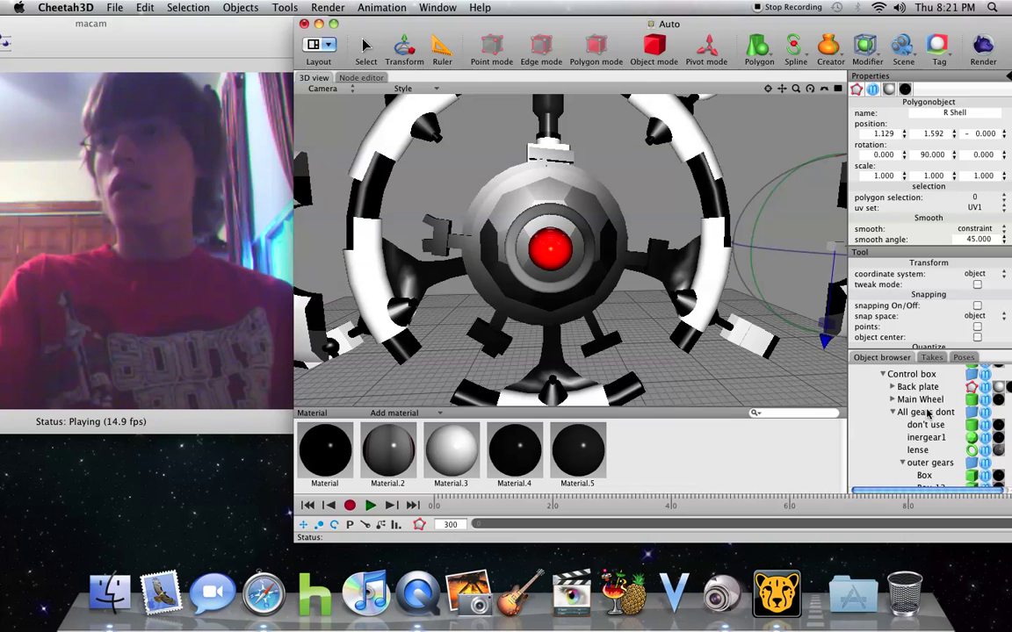
click(927, 413)
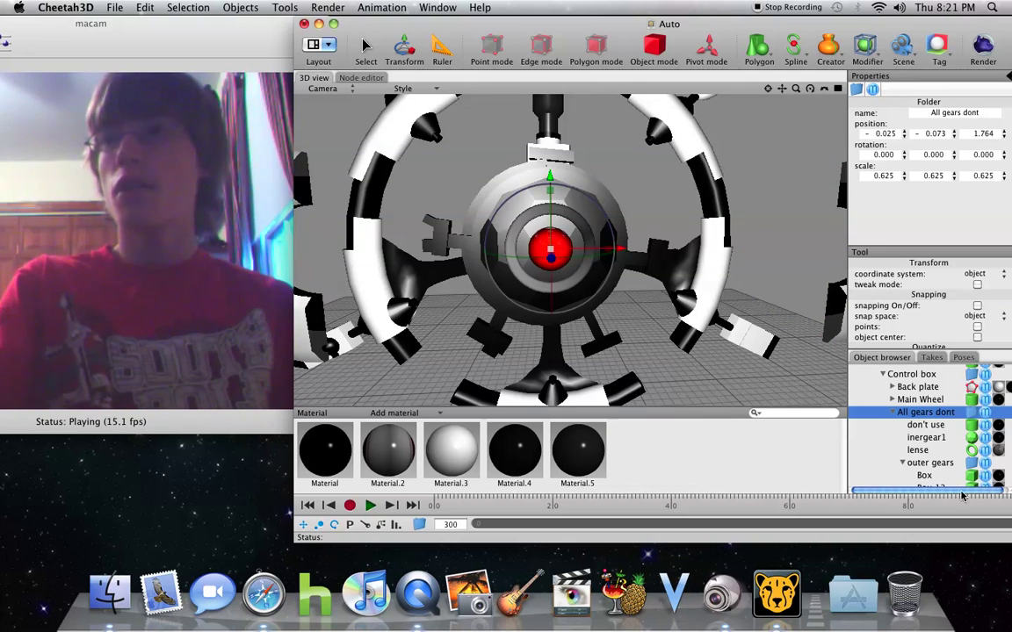
click(931, 437)
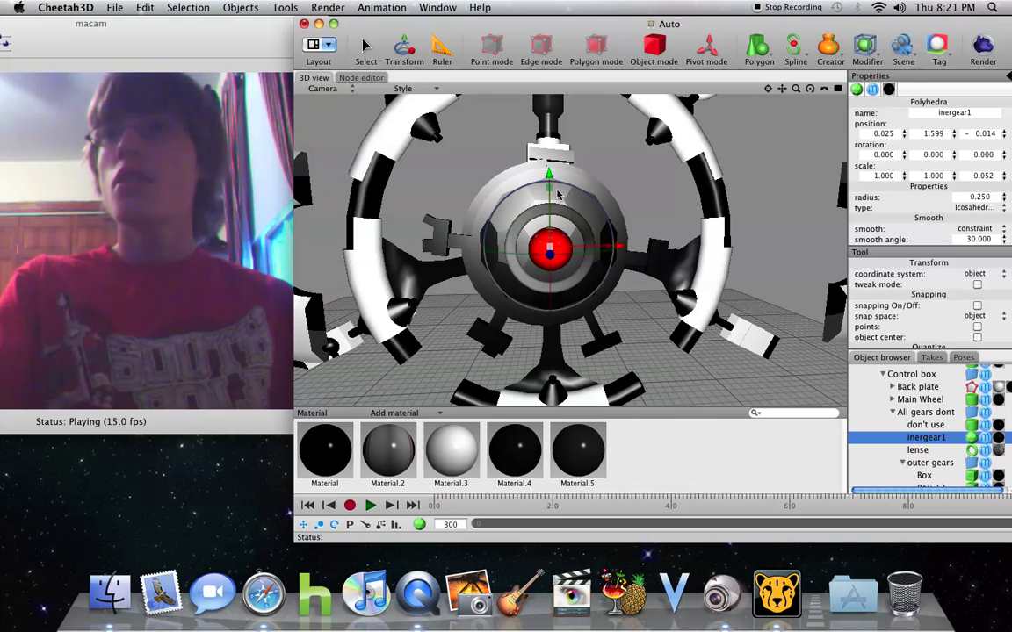
drag(642, 249, 488, 193)
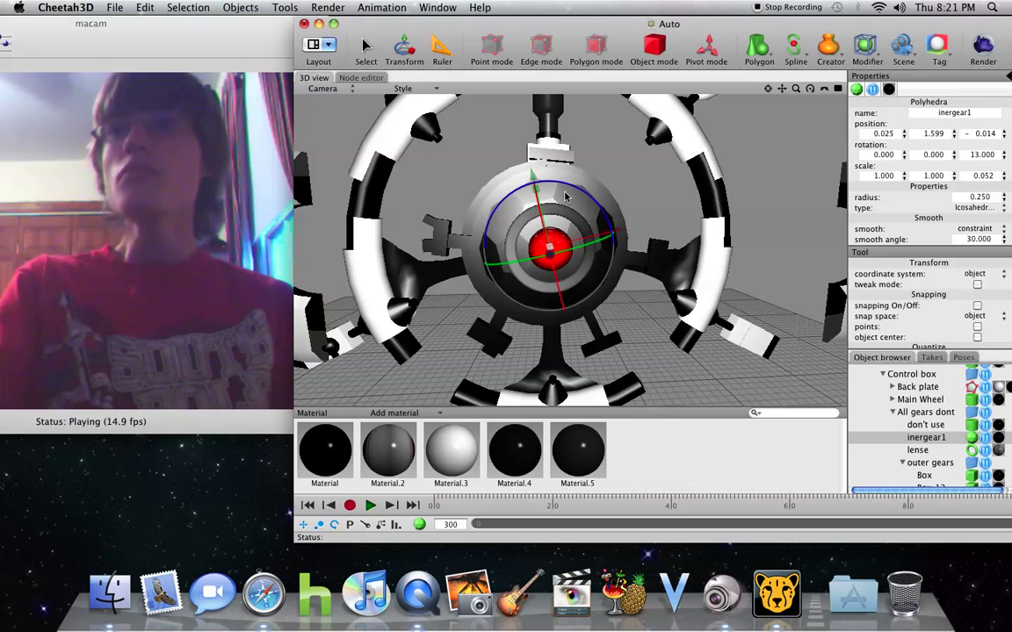
- Try rotating the lense torus around the eye, and undo the rotation
click(927, 450)
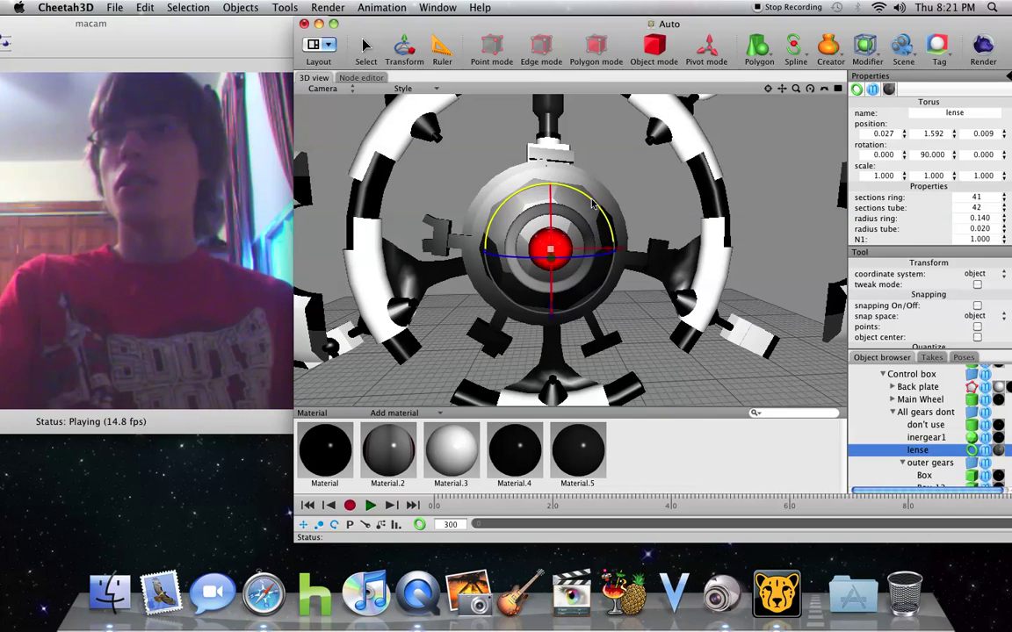
drag(591, 200, 447, 210)
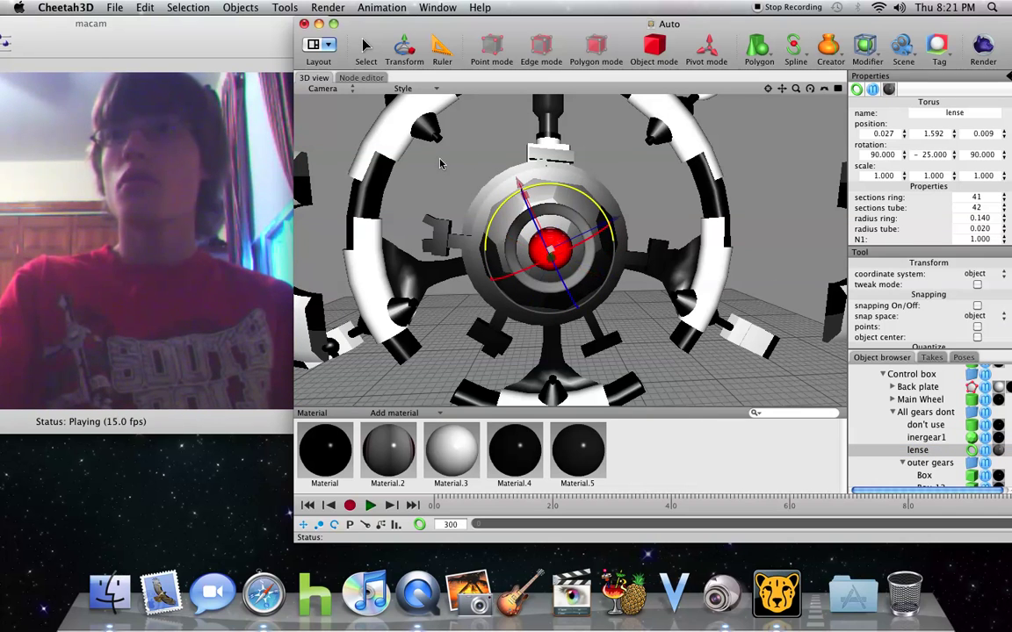
click(140, 6)
click(157, 24)
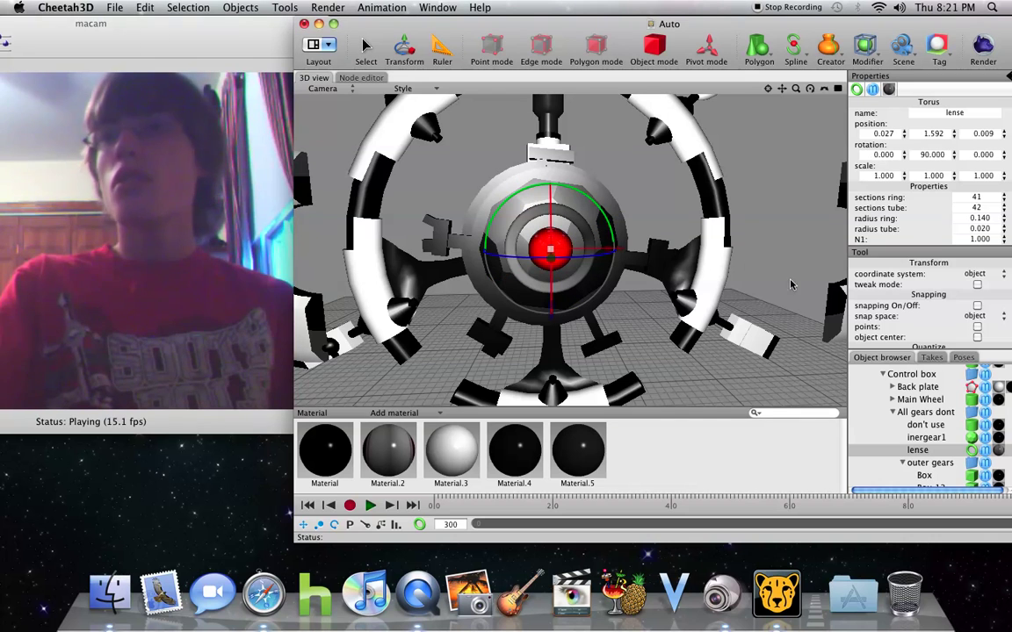
- Animate the outer gears folder turning about its Z axis from -35 degrees at frame 0 to 22.105 degrees, and play it
click(920, 464)
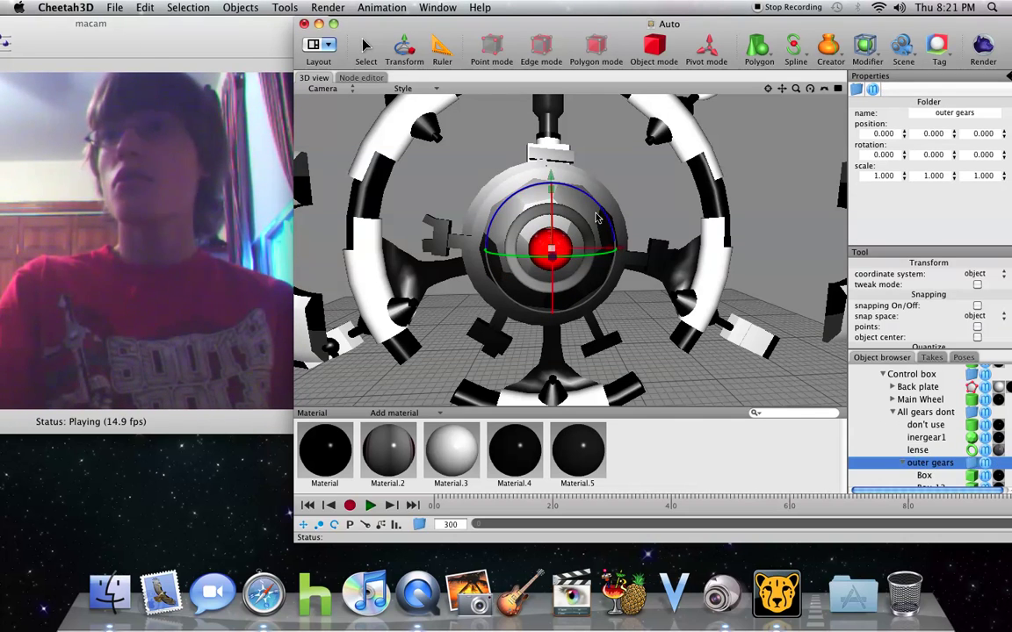
drag(593, 202, 646, 187)
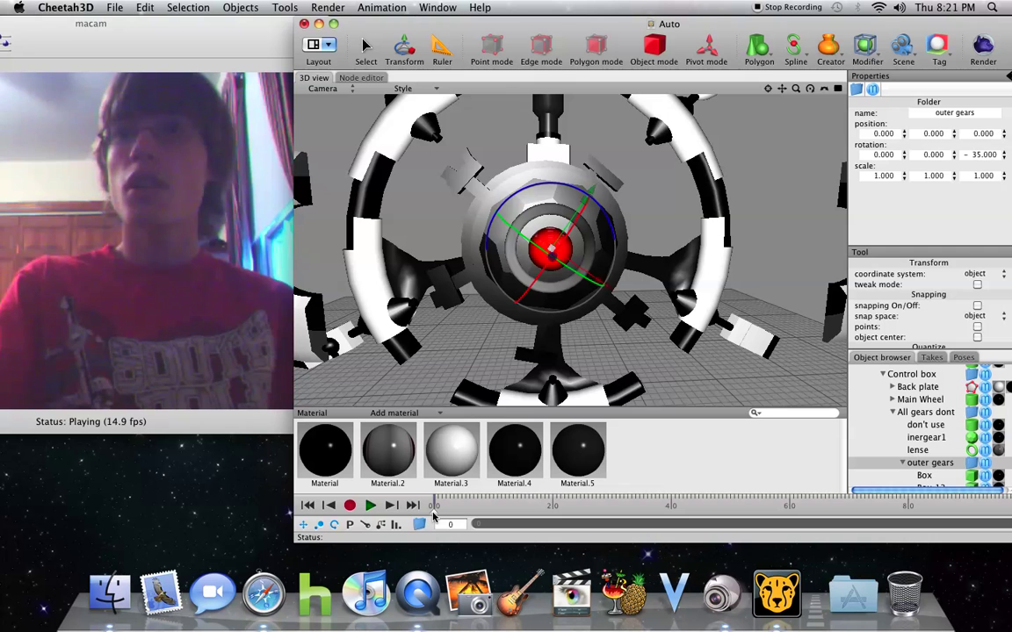
click(556, 505)
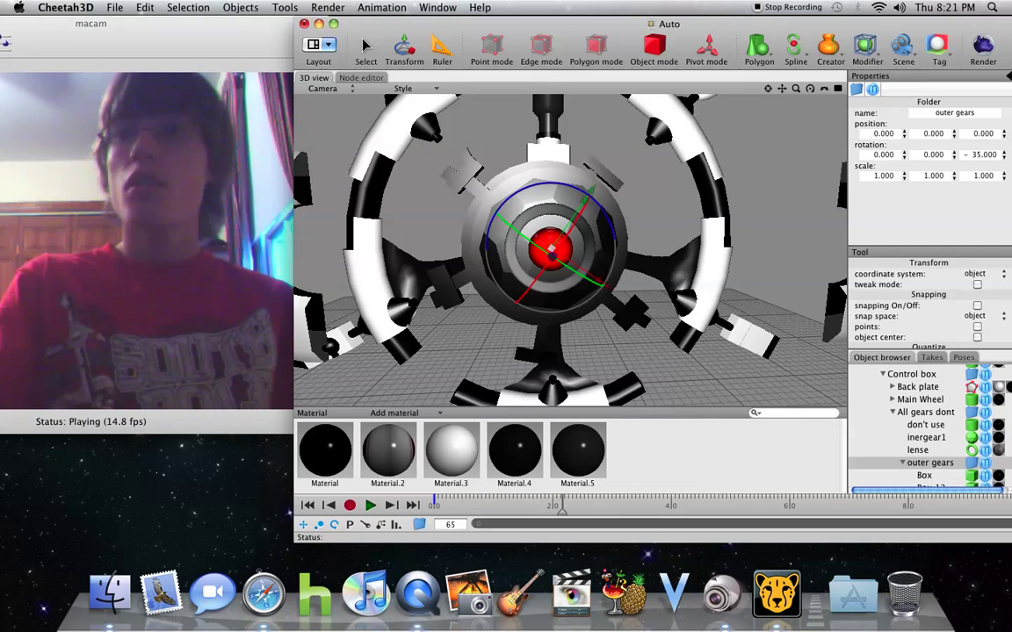
drag(527, 201, 481, 244)
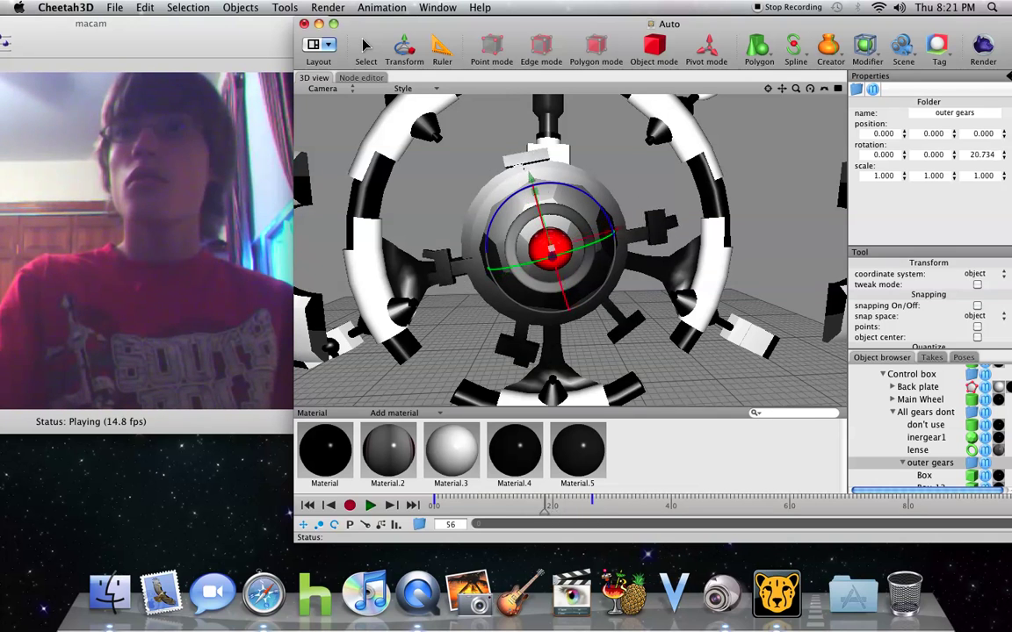
click(373, 506)
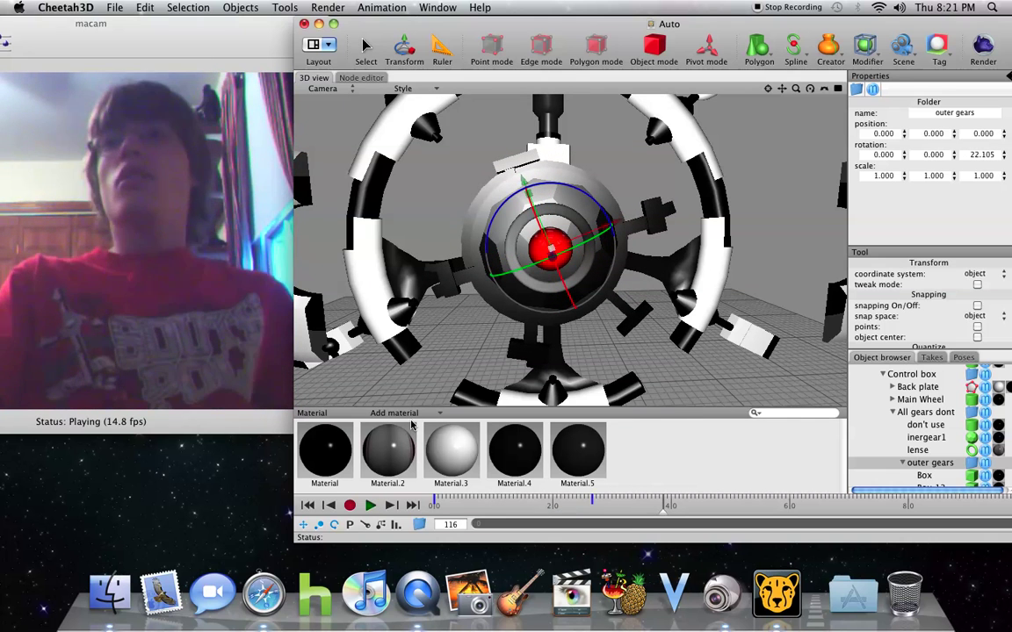
- Collapse the outer gears, All gears dont and Shell dont folders in the object hierarchy
click(903, 463)
click(892, 413)
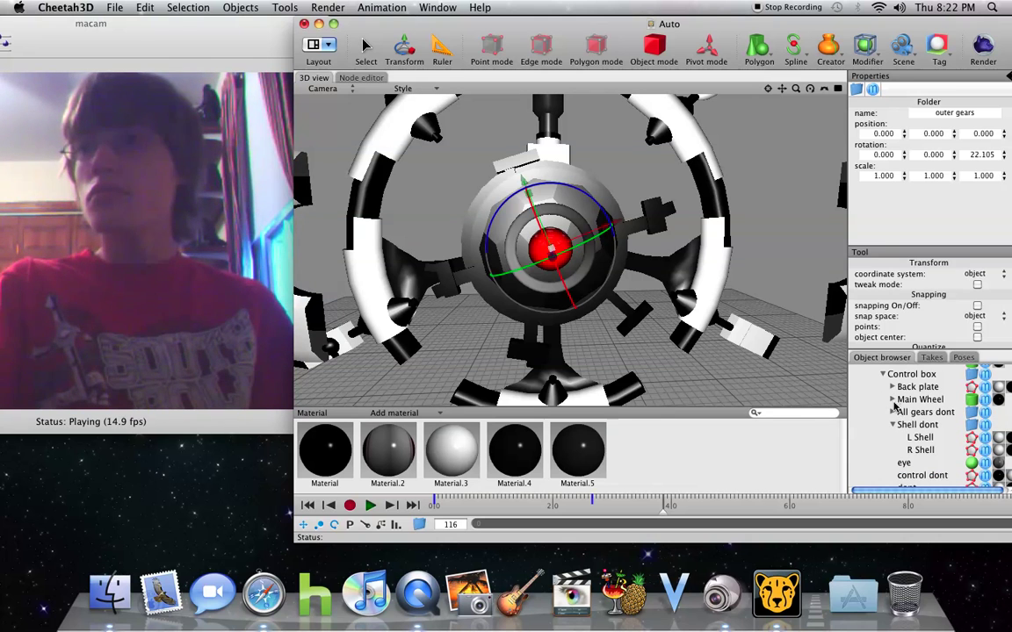
scroll(893, 405, down, 5)
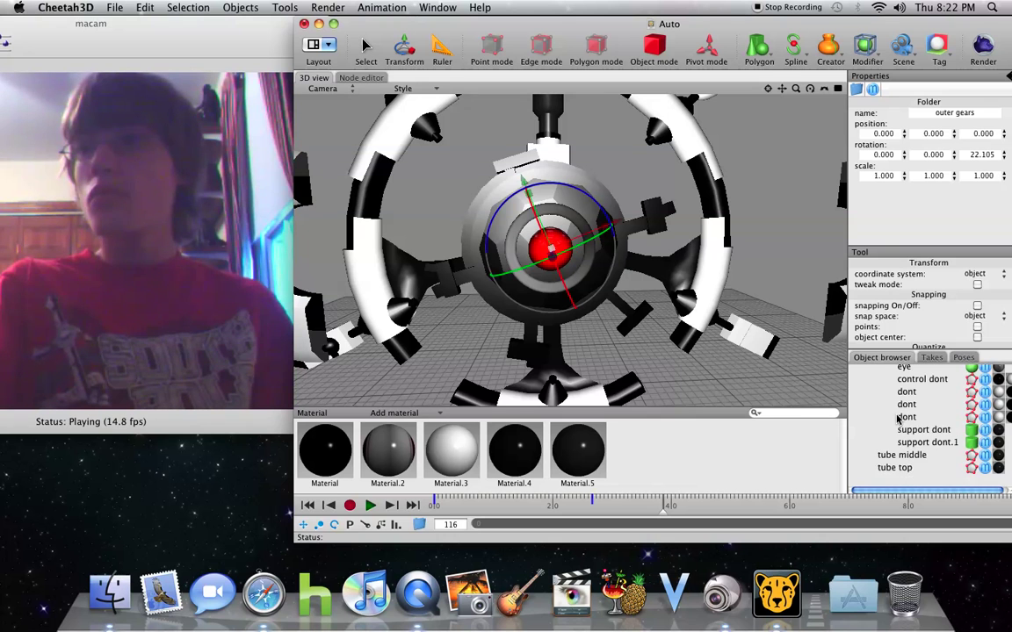
scroll(897, 419, up, 3)
click(893, 411)
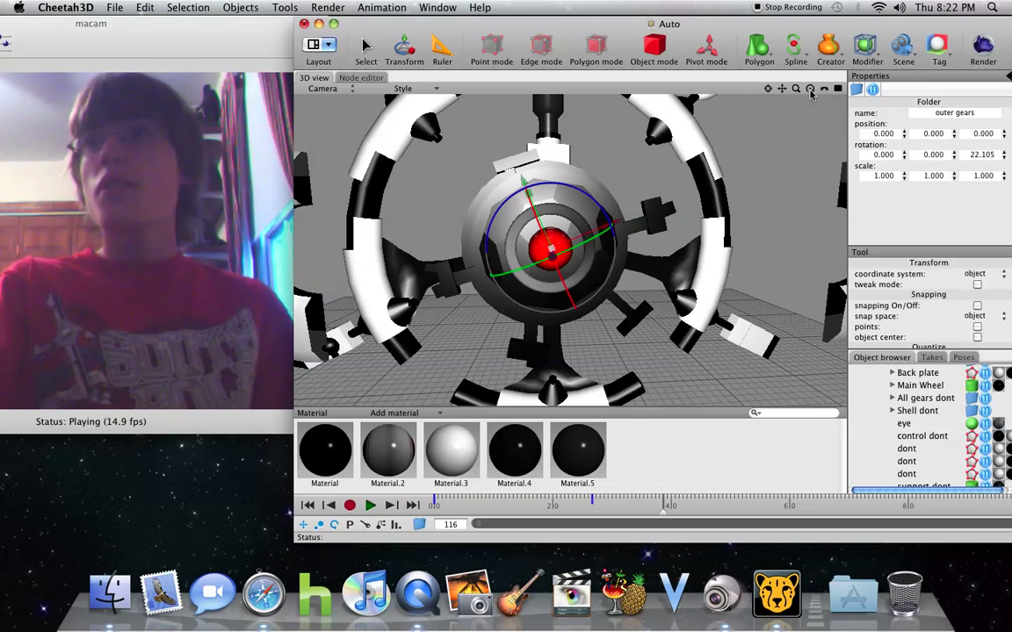
- Move the Shell dont folder sideways clear of the robot, to an X position of -3.547
drag(811, 92, 910, 30)
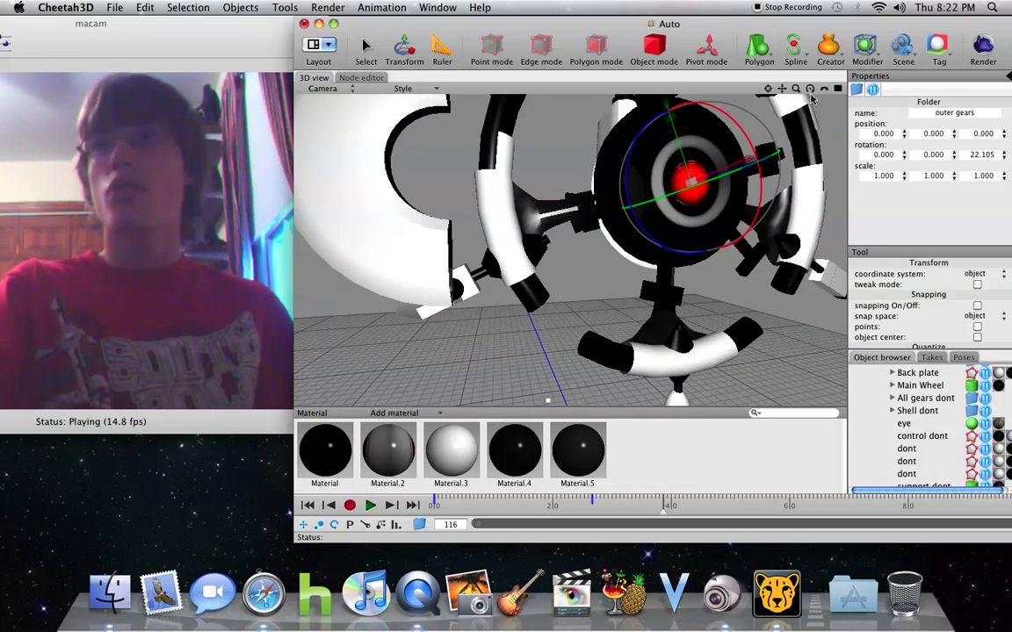
drag(782, 89, 689, 172)
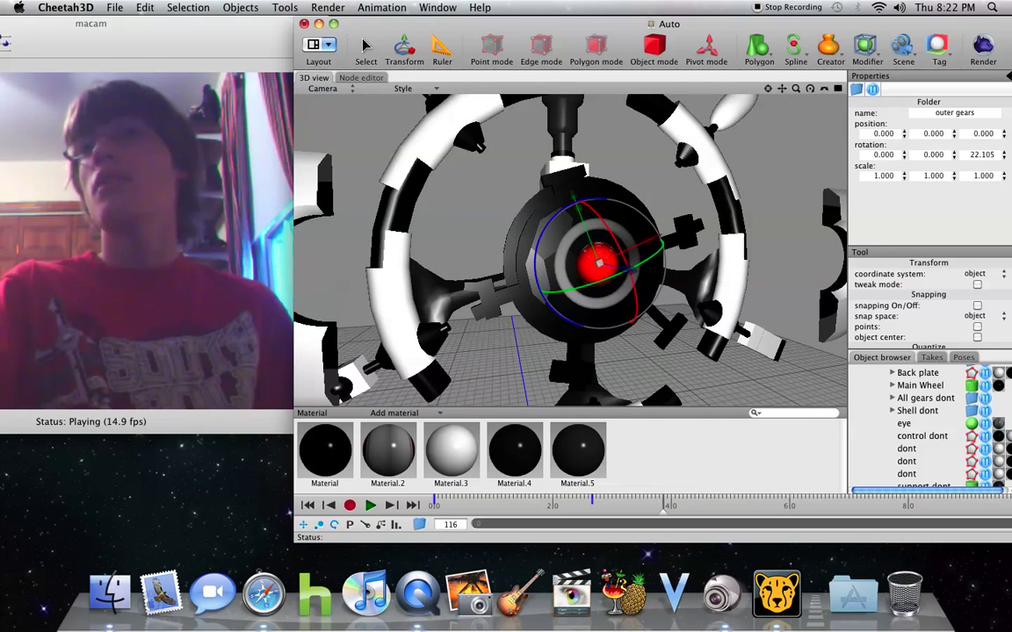
drag(808, 89, 757, 100)
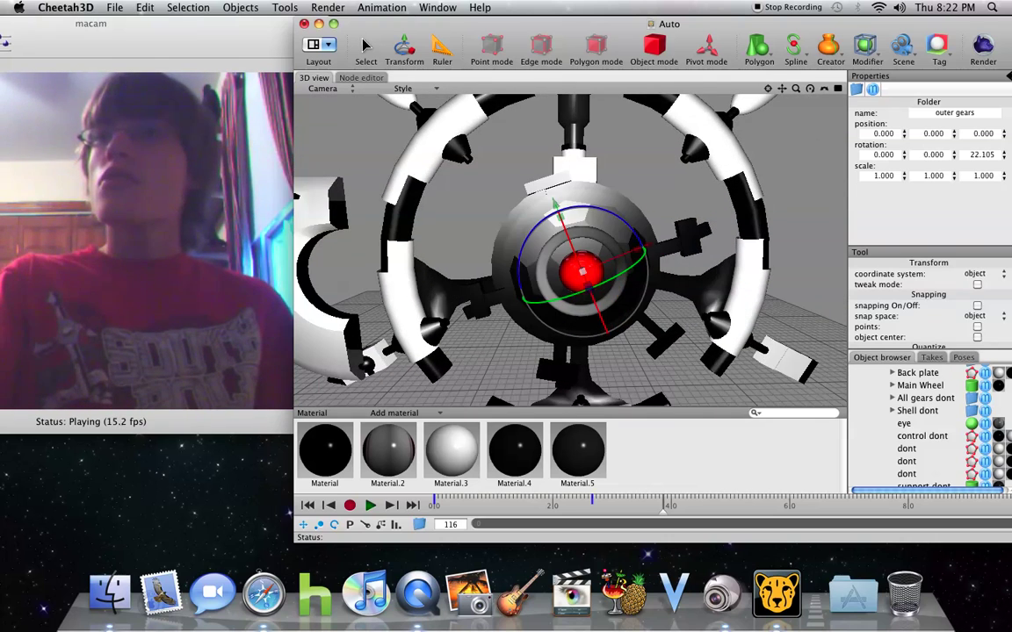
click(910, 411)
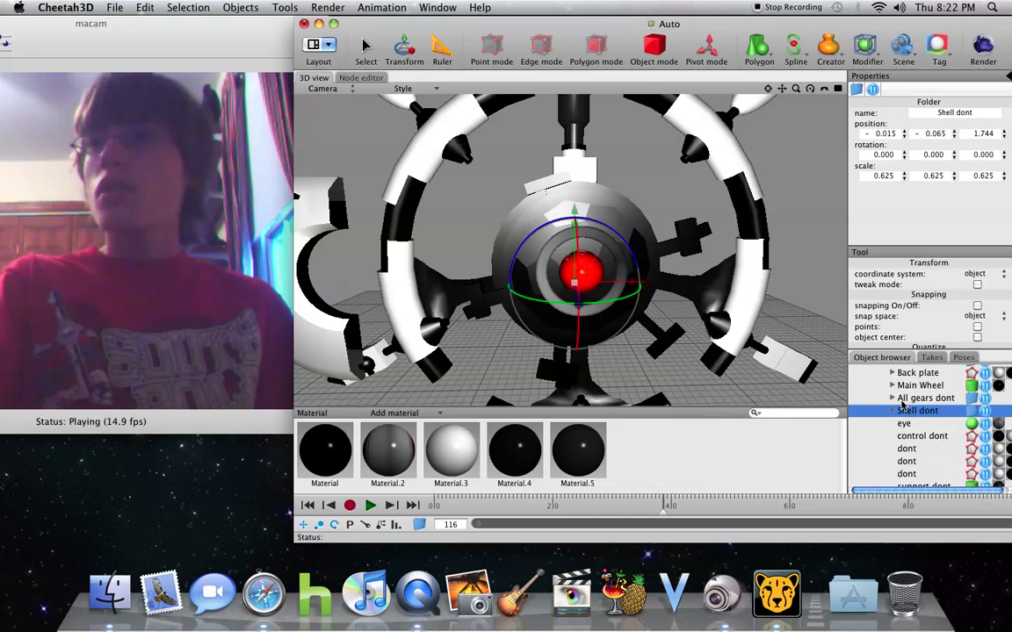
drag(644, 285, 405, 267)
scroll(404, 268, down, 6)
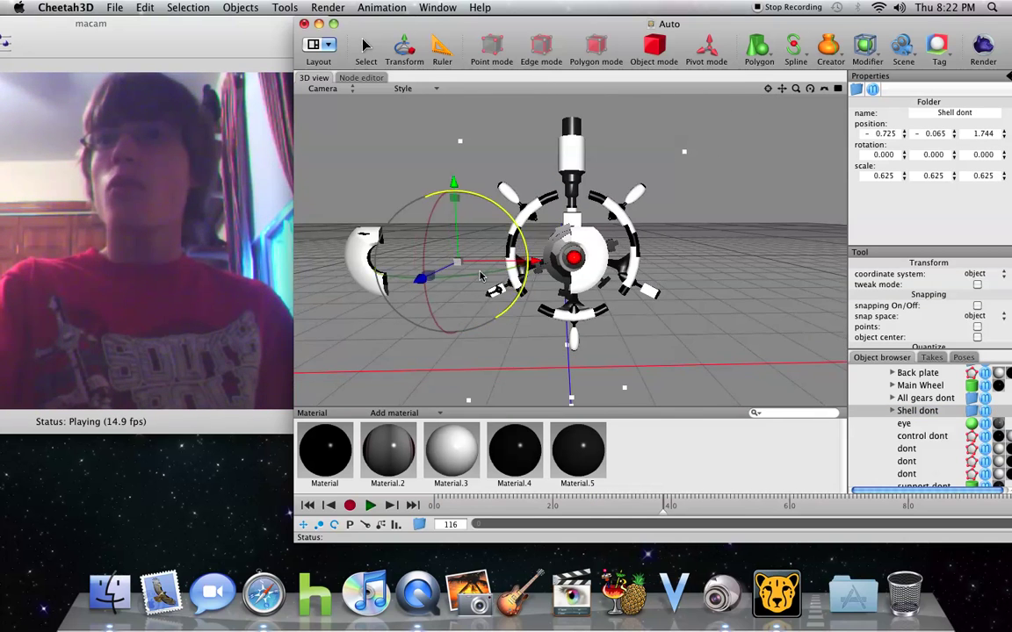
drag(536, 263, 79, 263)
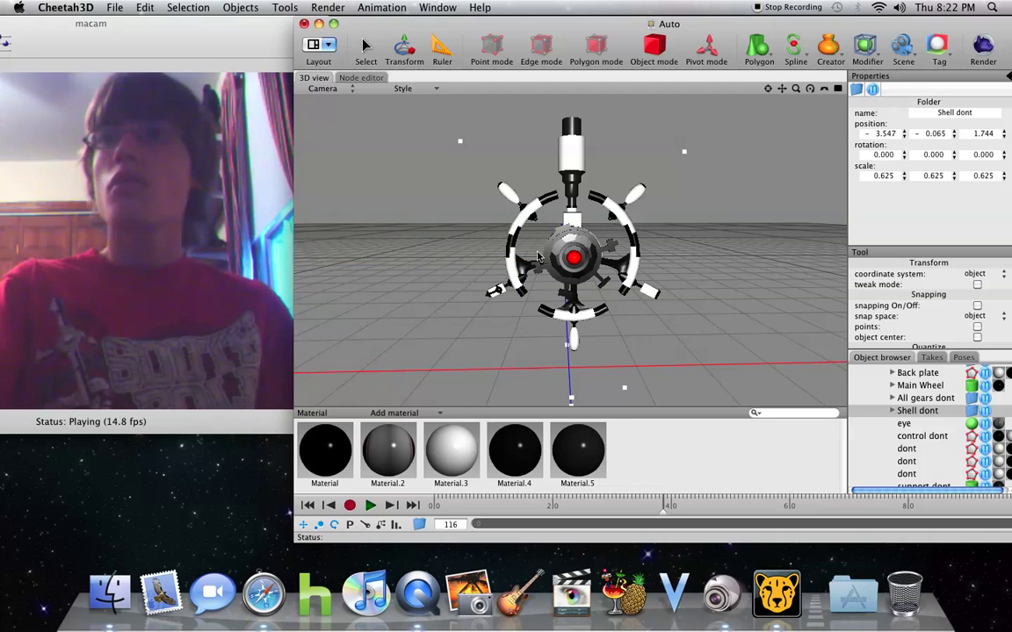
- Examine the uncovered sphere and lower wheel parts up close, and check the contents of the All gears dont folder
scroll(539, 255, up, 6)
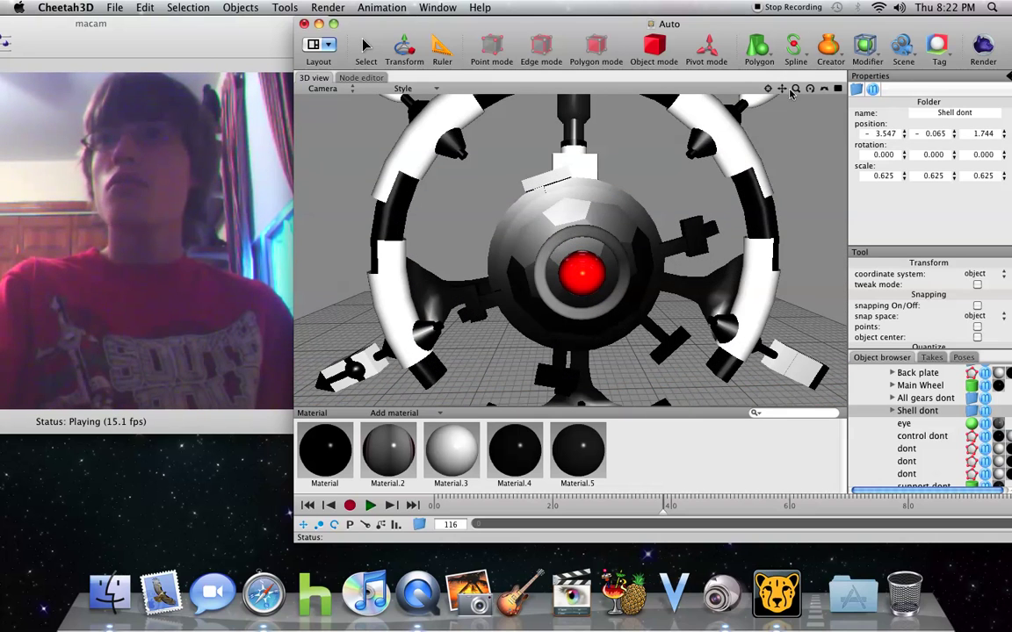
mouse_move(810, 89)
mouse_down()
mouse_move(845, 82)
mouse_move(783, 91)
mouse_move(812, 94)
mouse_up()
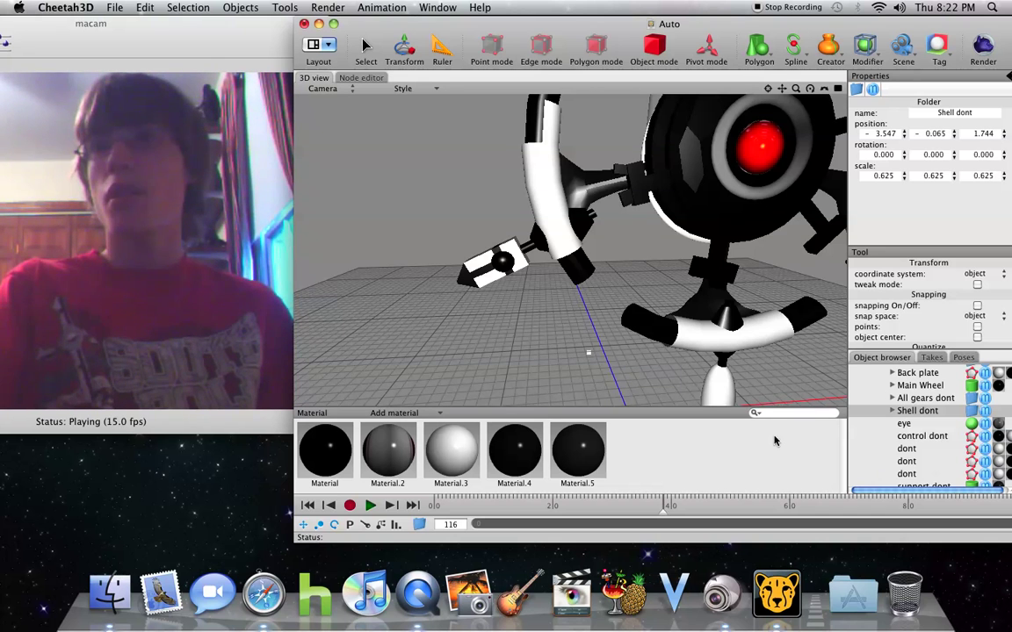
scroll(713, 327, up, 5)
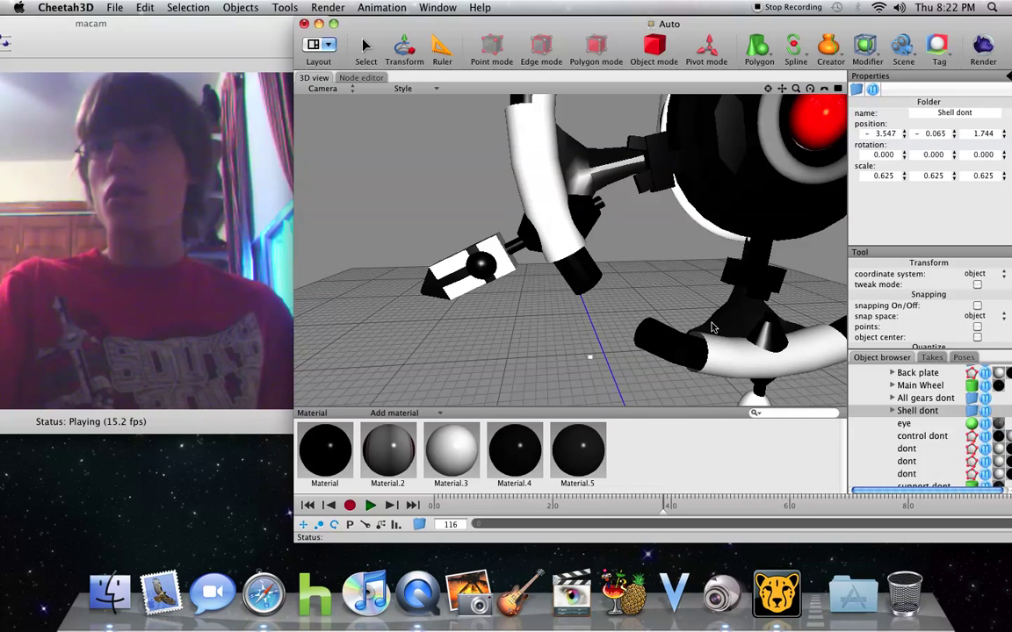
click(893, 412)
click(893, 412)
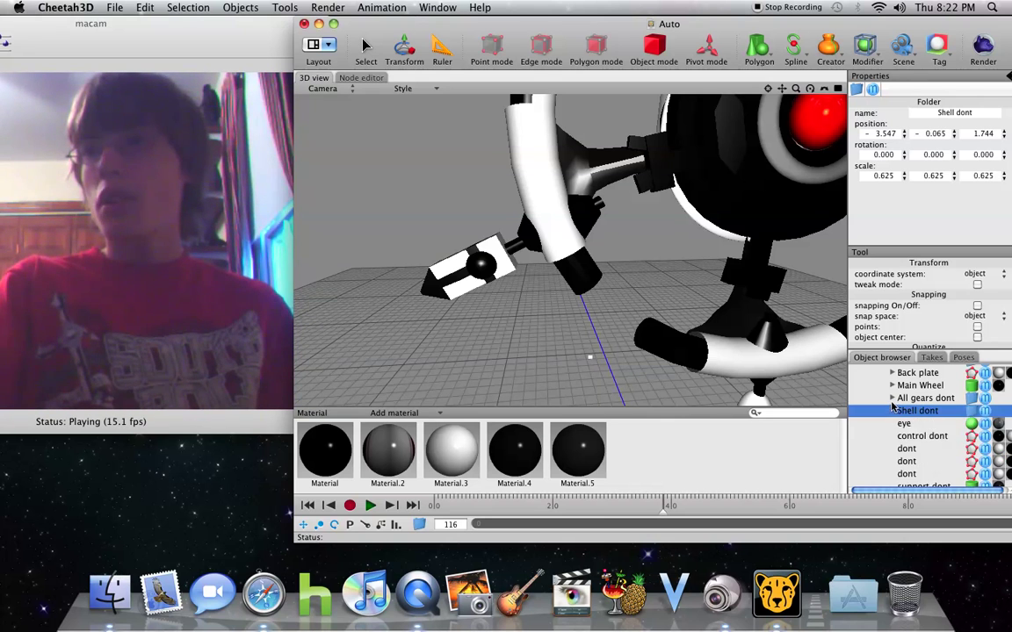
click(892, 399)
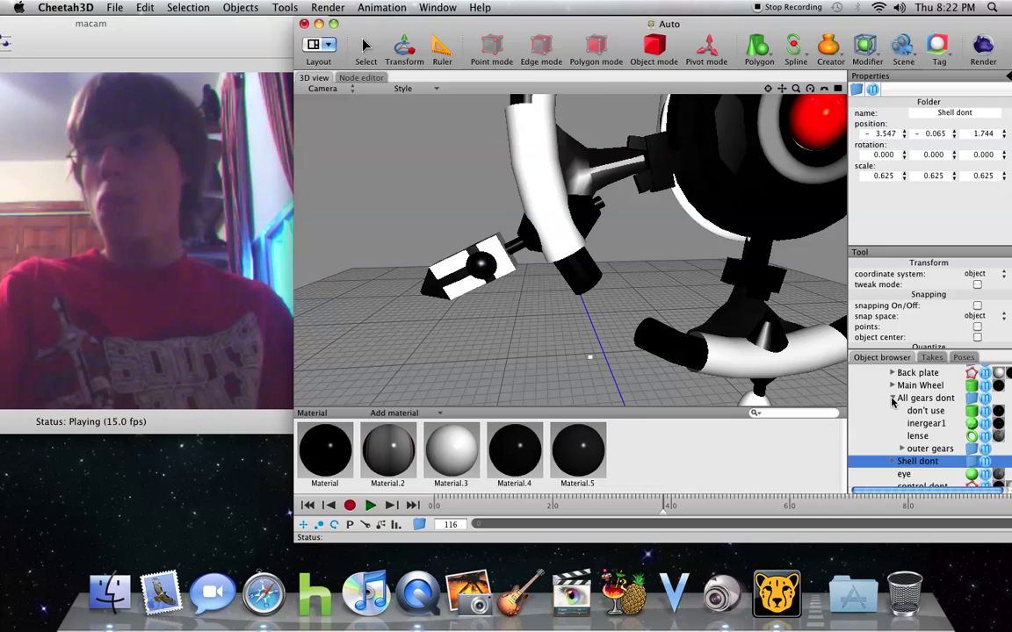
click(892, 399)
scroll(894, 400, up, 3)
scroll(896, 398, down, 1)
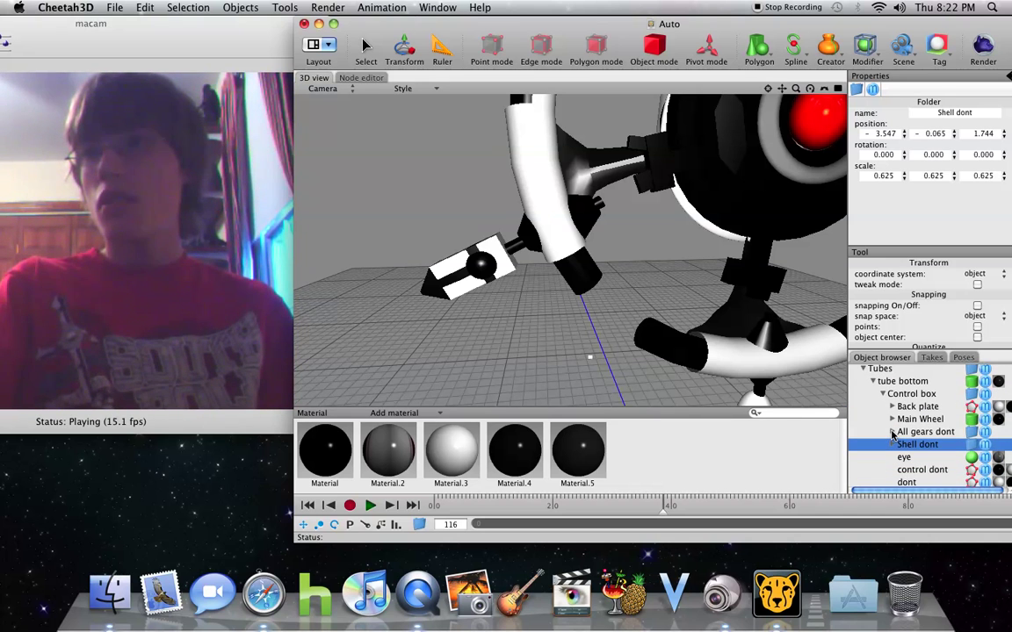
click(892, 433)
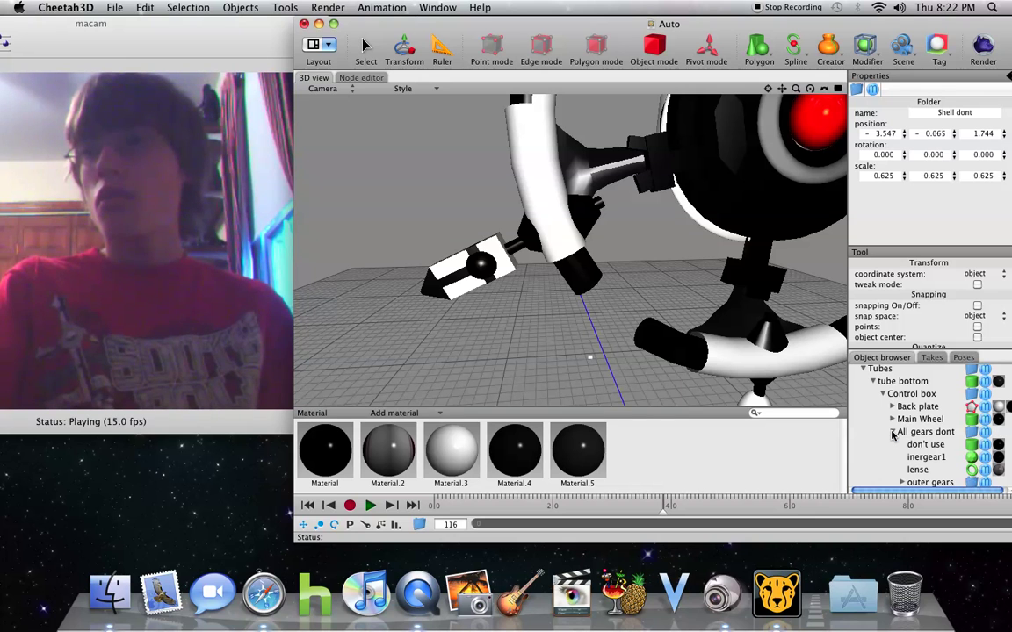
click(893, 433)
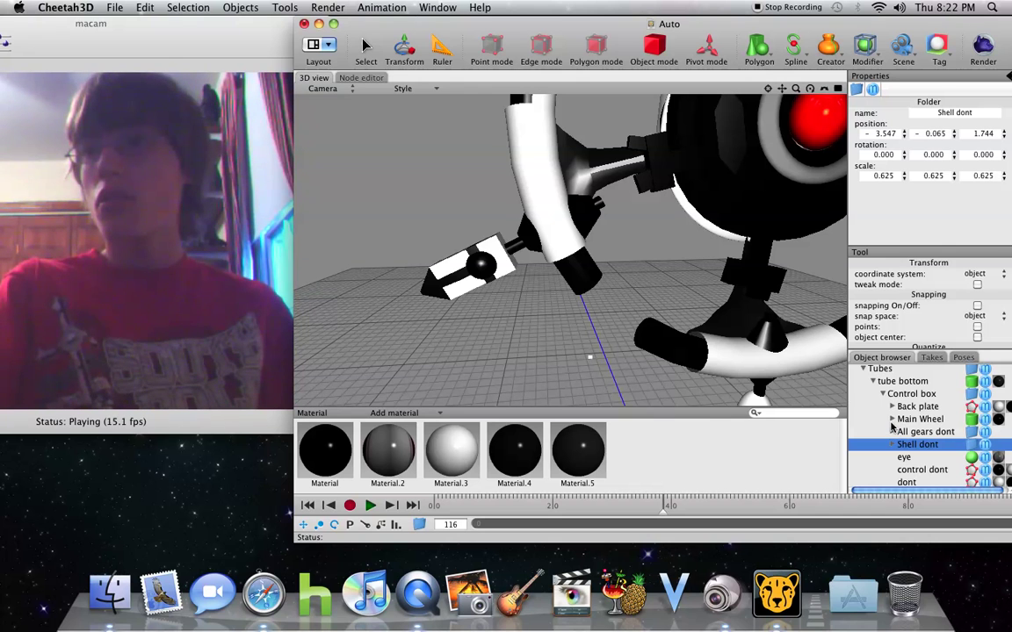
- Expand Main Wheel, black rim dont and W grab in the object hierarchy to reach the wheel's arm parts
click(892, 420)
click(902, 470)
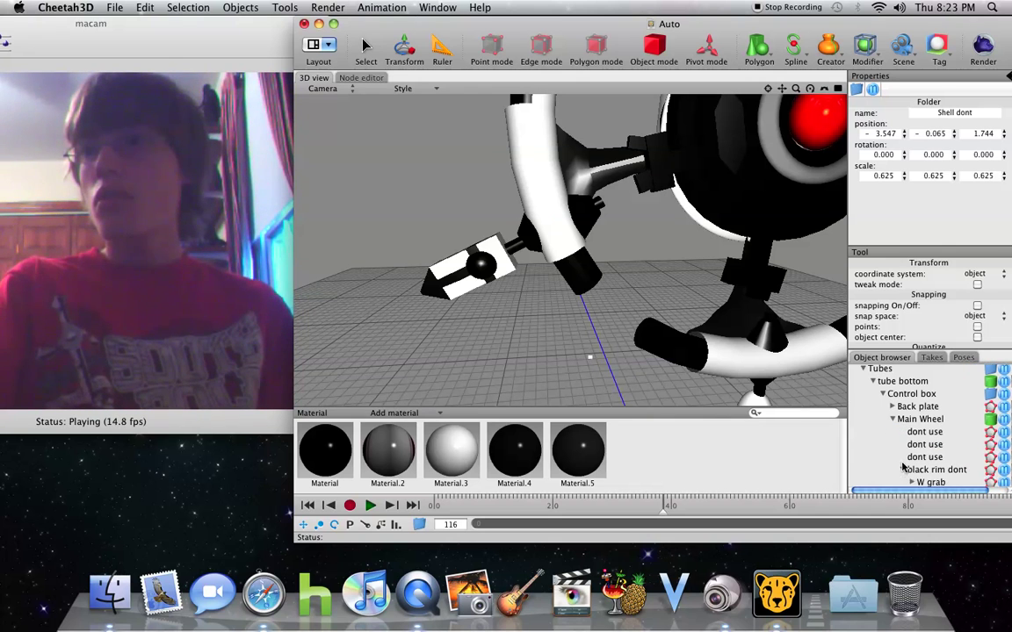
scroll(931, 457, down, 4)
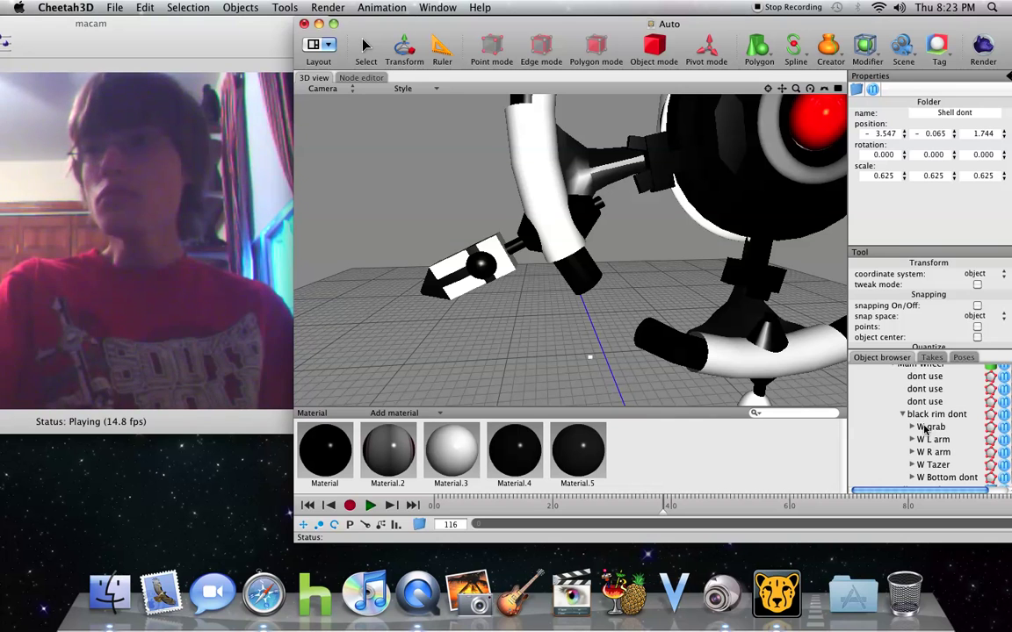
click(912, 428)
- Swing the W grab wheel section back and forth around the eye, leaving its first rotation value at 363
click(934, 427)
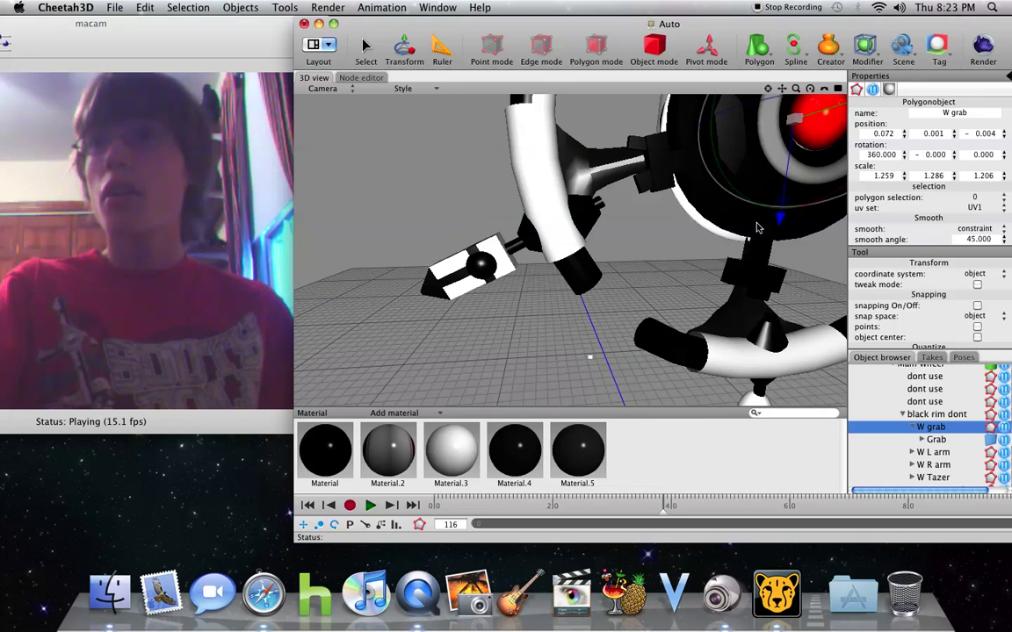
scroll(763, 221, down, 10)
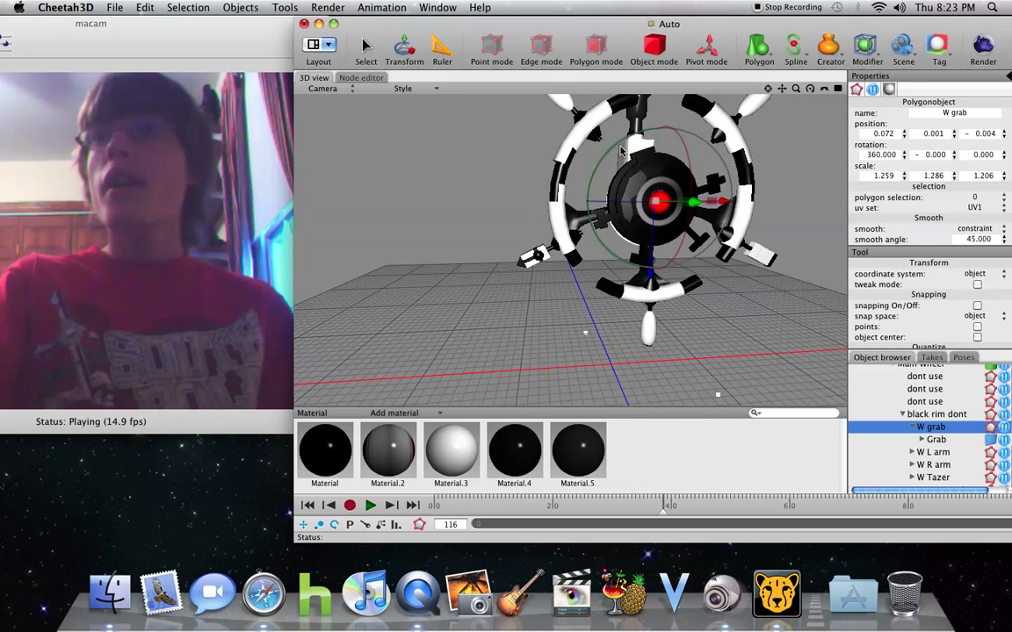
drag(621, 151, 607, 160)
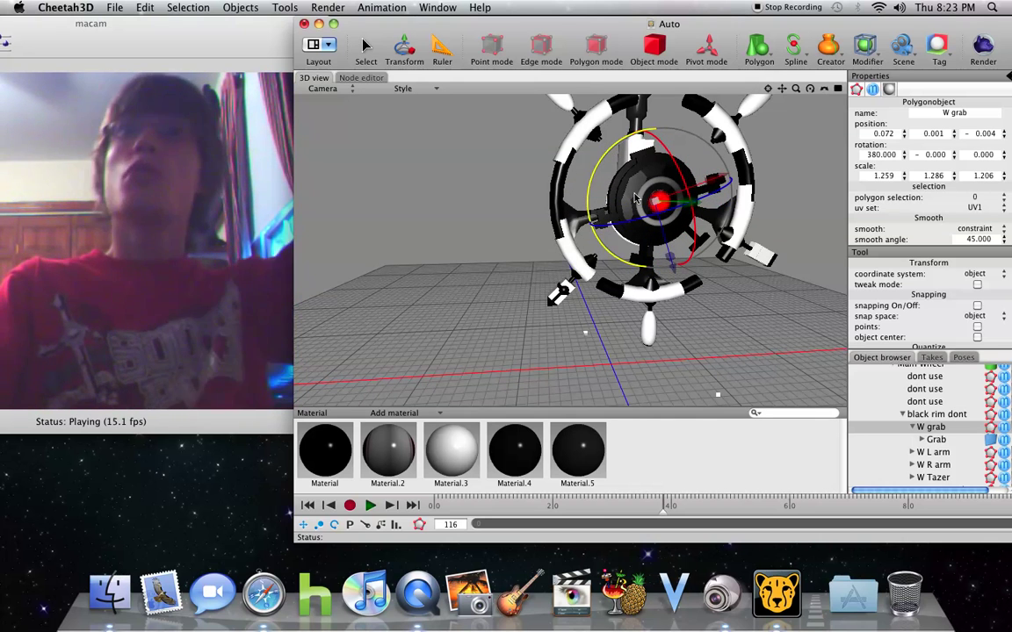
drag(635, 197, 660, 200)
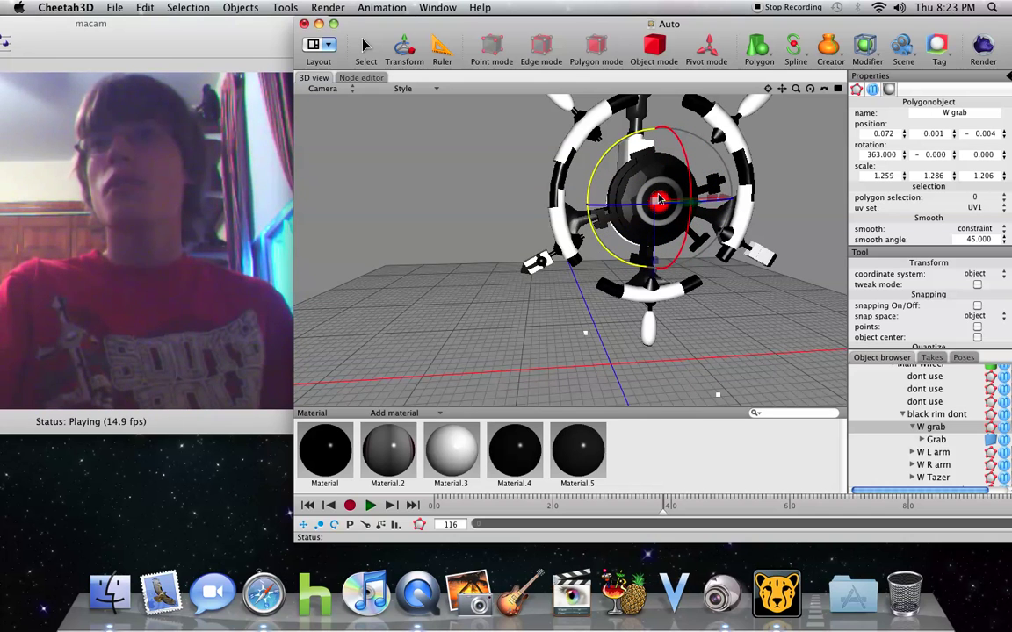
- Try swinging the Grab folder around its second rotation axis, and undo the rotation
click(937, 439)
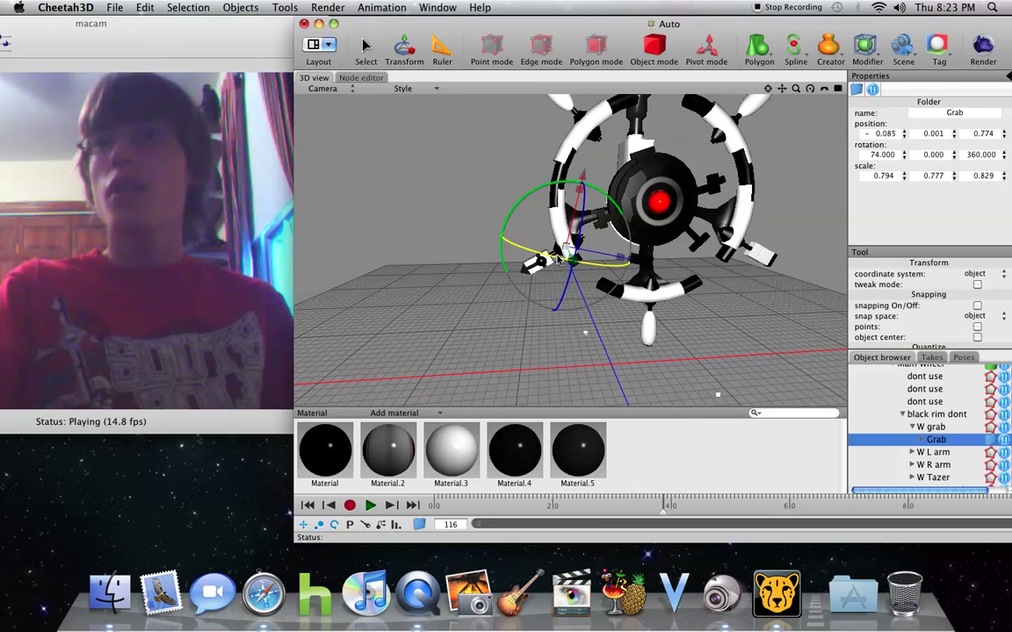
drag(560, 259, 483, 249)
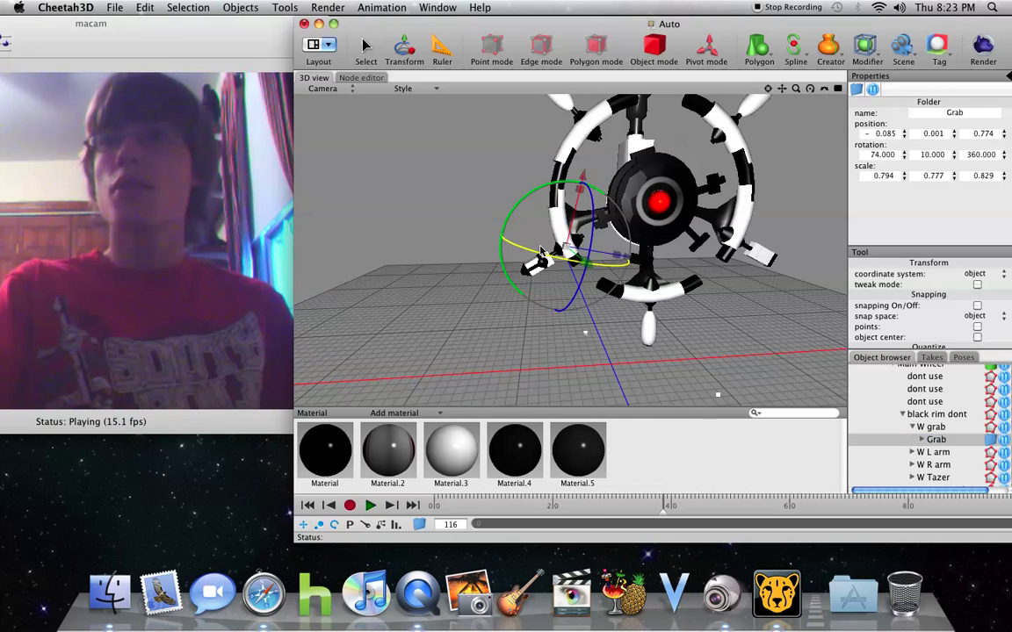
click(145, 7)
click(158, 27)
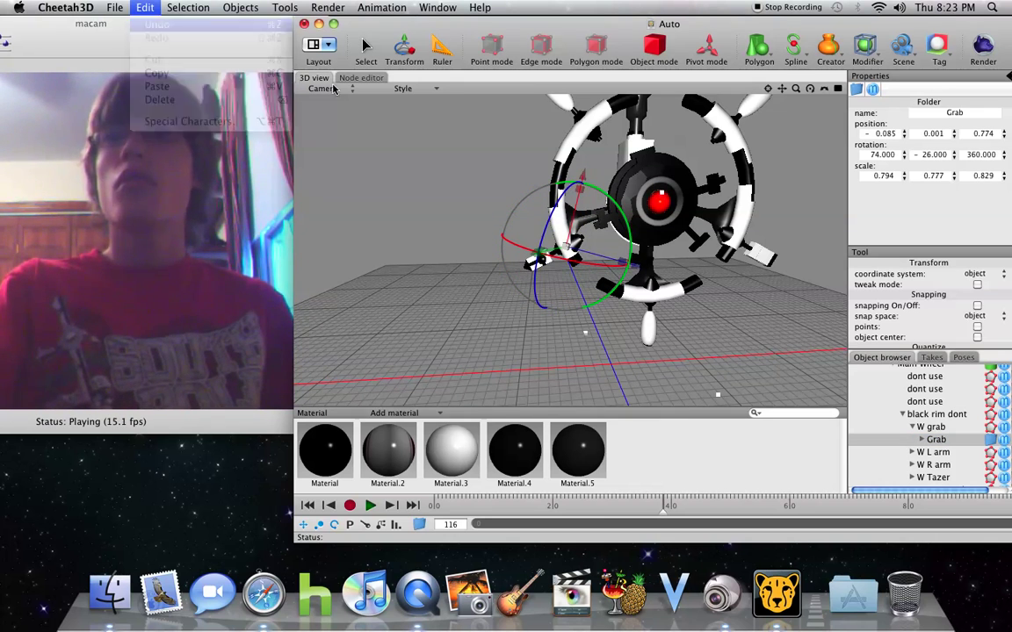
- Expand the Grab folder under W grab to reach its claw parts, with the claw in close view
scroll(451, 154, up, 6)
scroll(501, 177, down, 2)
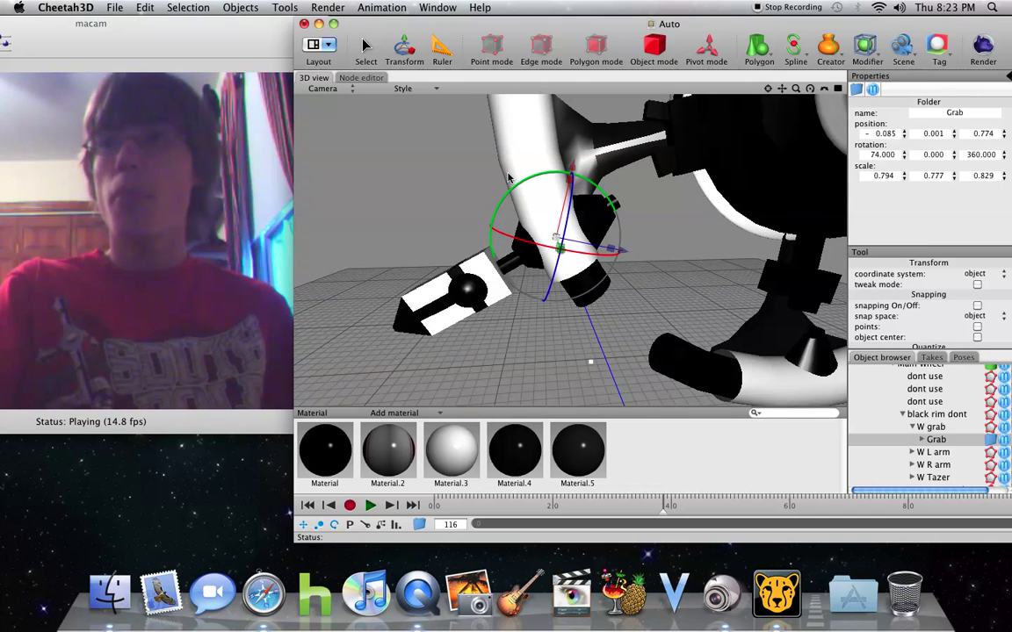
click(920, 440)
scroll(922, 442, down, 2)
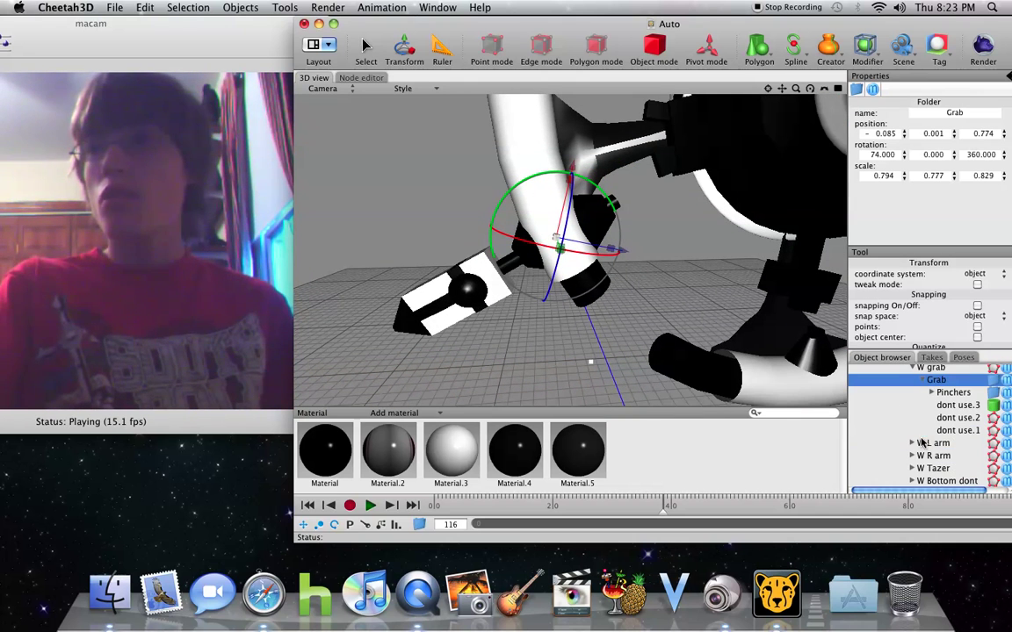
- Try shifting the Pinchers folder slightly along X, and undo the move
click(954, 393)
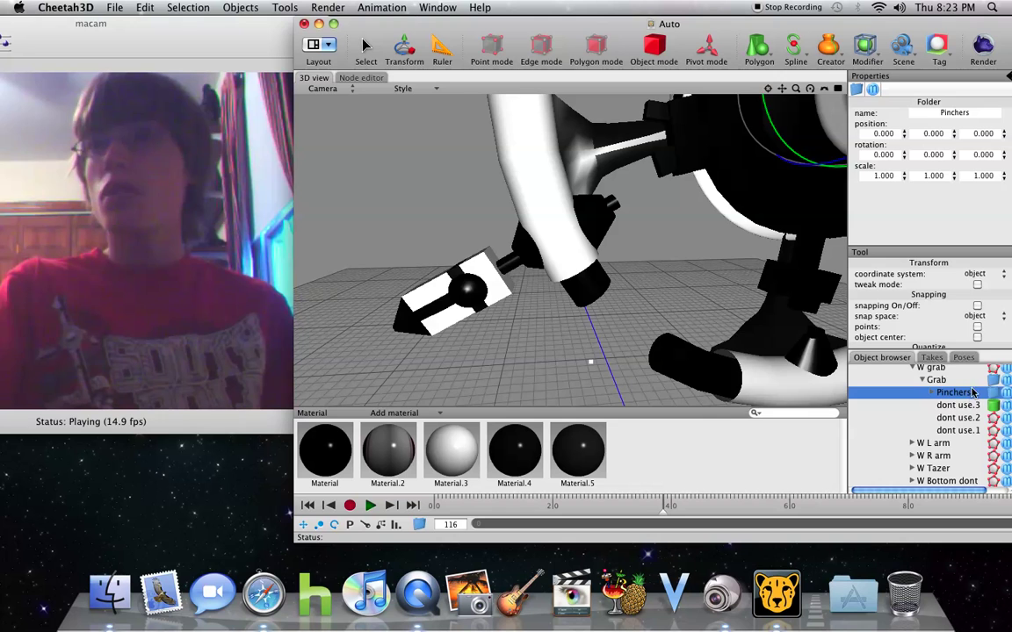
scroll(809, 317, down, 6)
scroll(809, 316, down, 2)
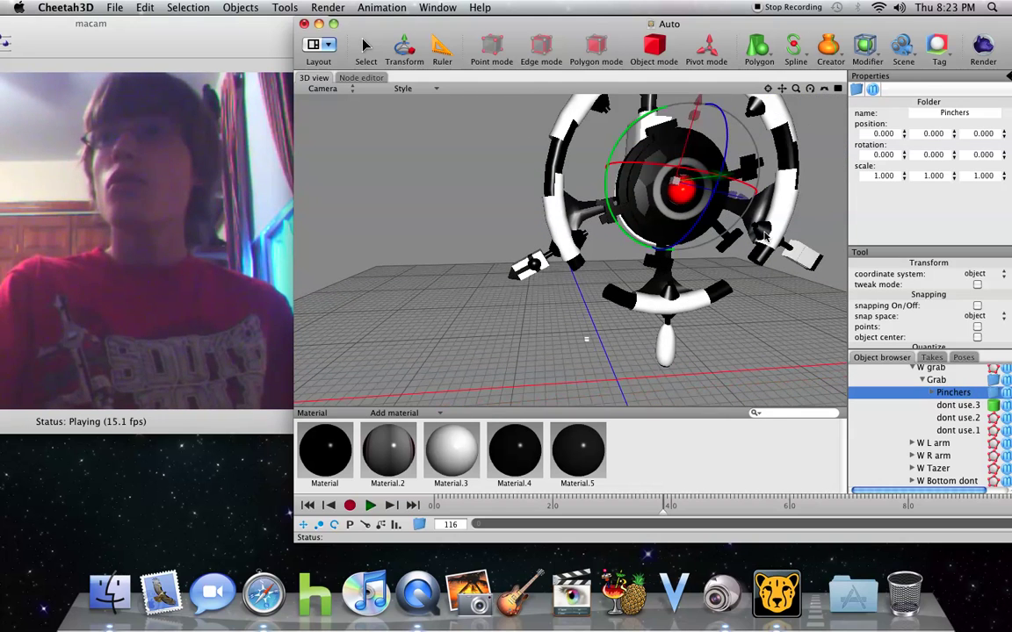
drag(701, 103, 713, 108)
click(145, 7)
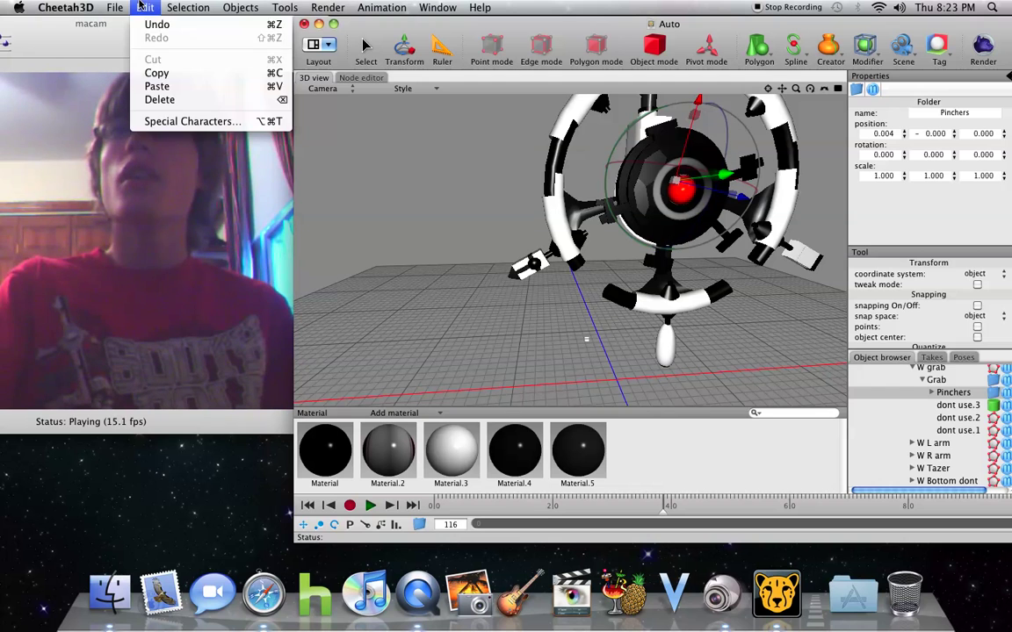
click(156, 23)
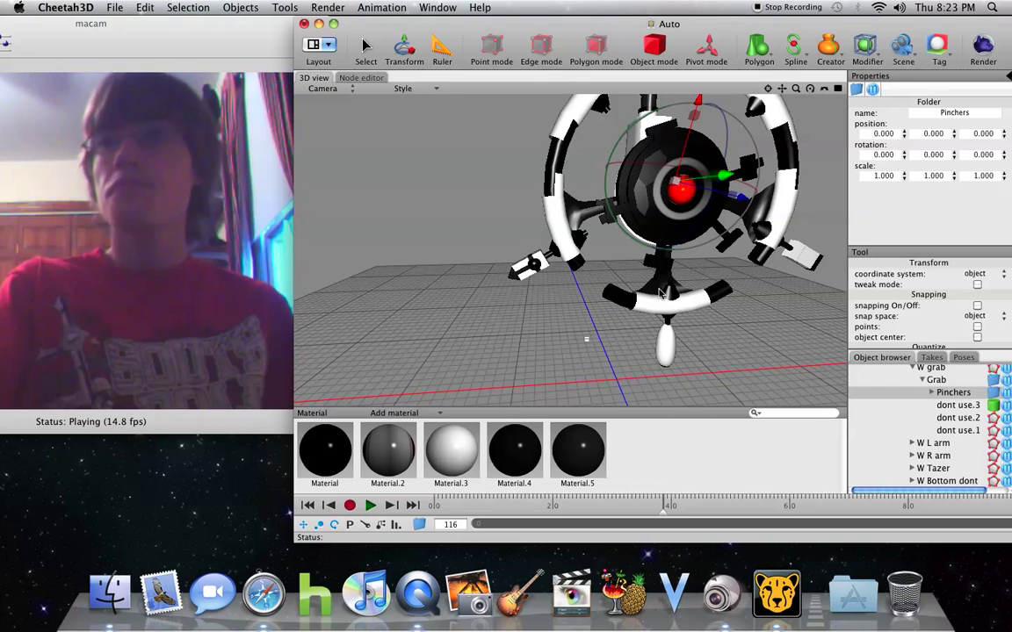
- Keyframe pincher from the Pinchers folder at frame 0 and, swung open to a first rotation value of 177.786, at frame 30
click(933, 395)
click(961, 405)
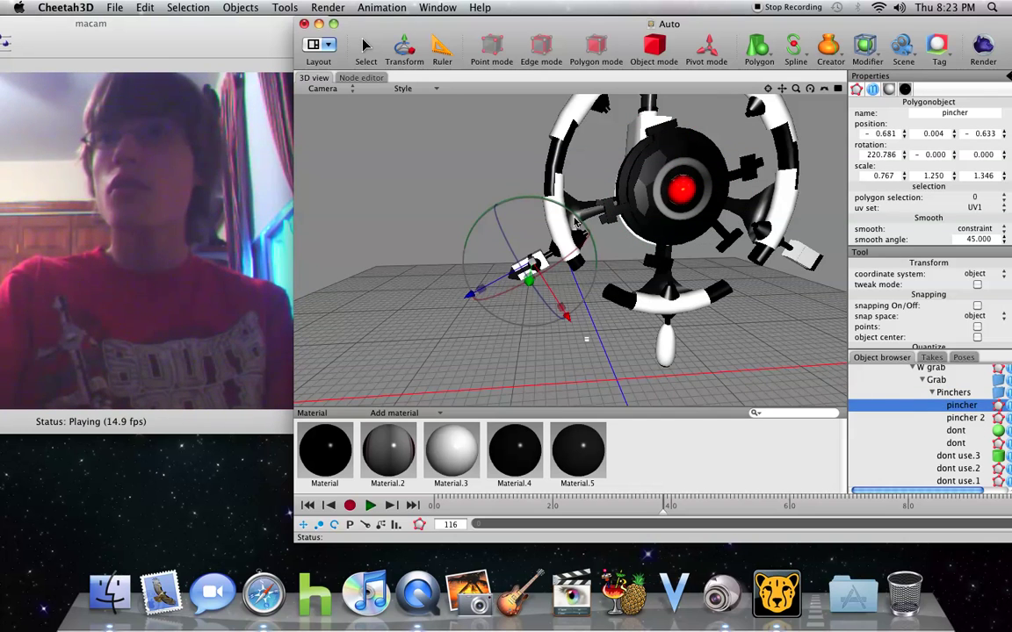
click(517, 196)
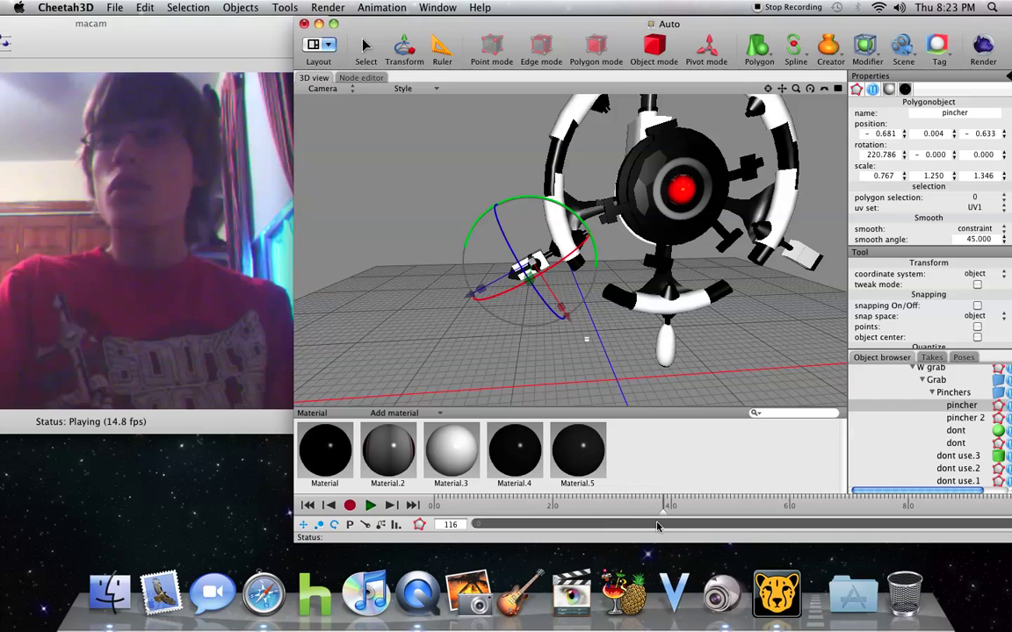
drag(661, 515, 431, 514)
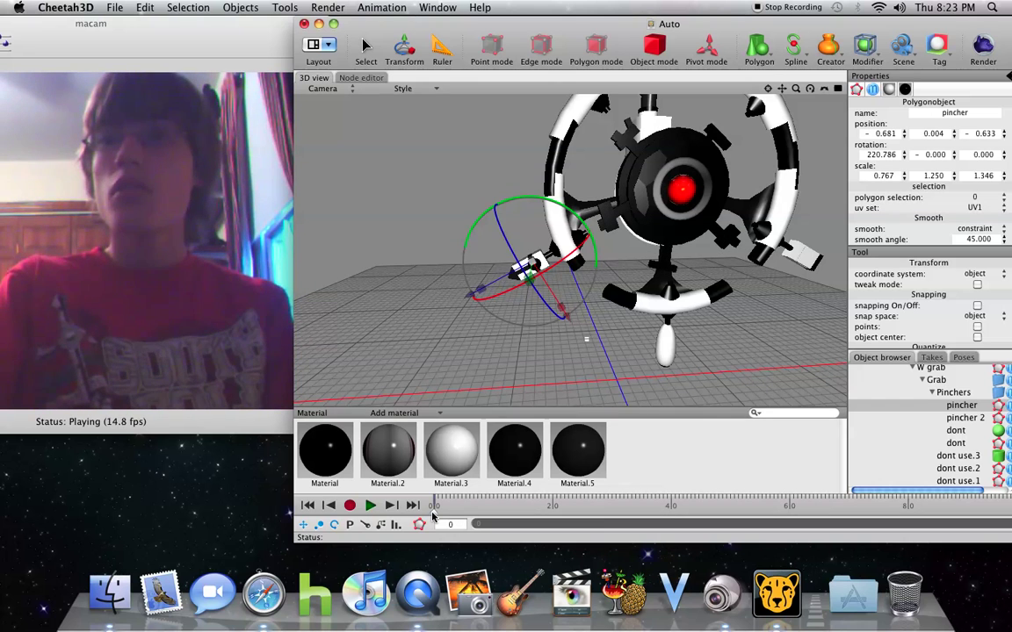
drag(433, 516, 492, 511)
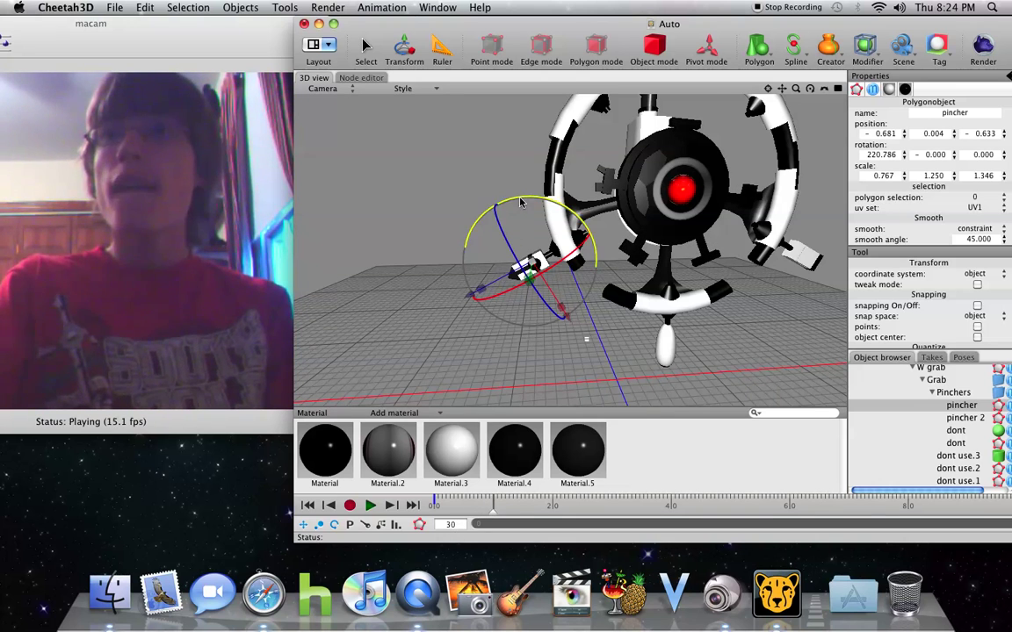
drag(537, 197, 575, 214)
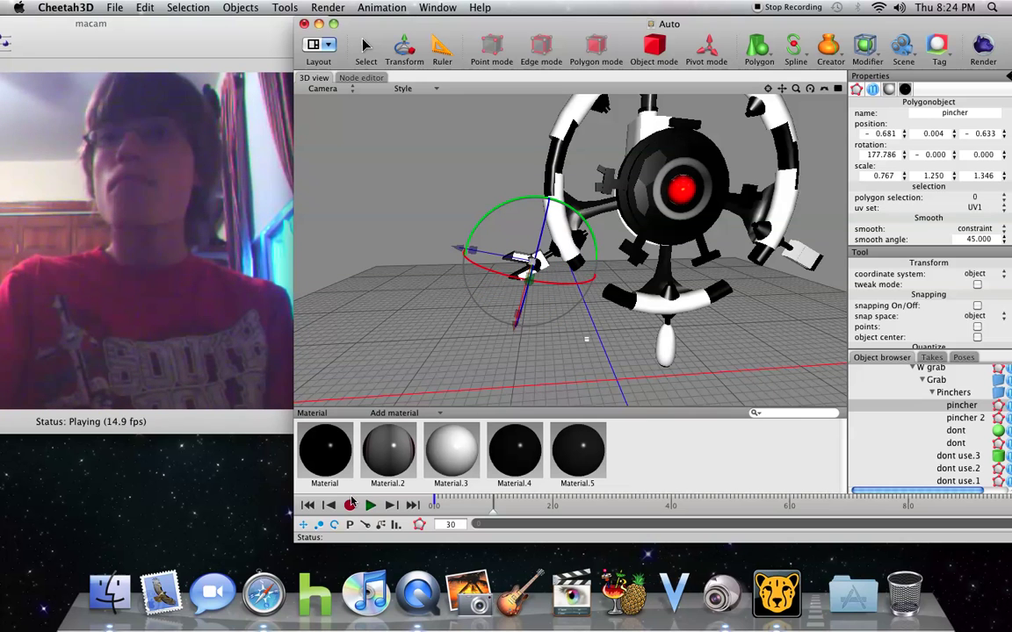
- Swing pincher closed to a first rotation value of 220.786 at frame 60 and record a keyframe there
drag(493, 512, 434, 511)
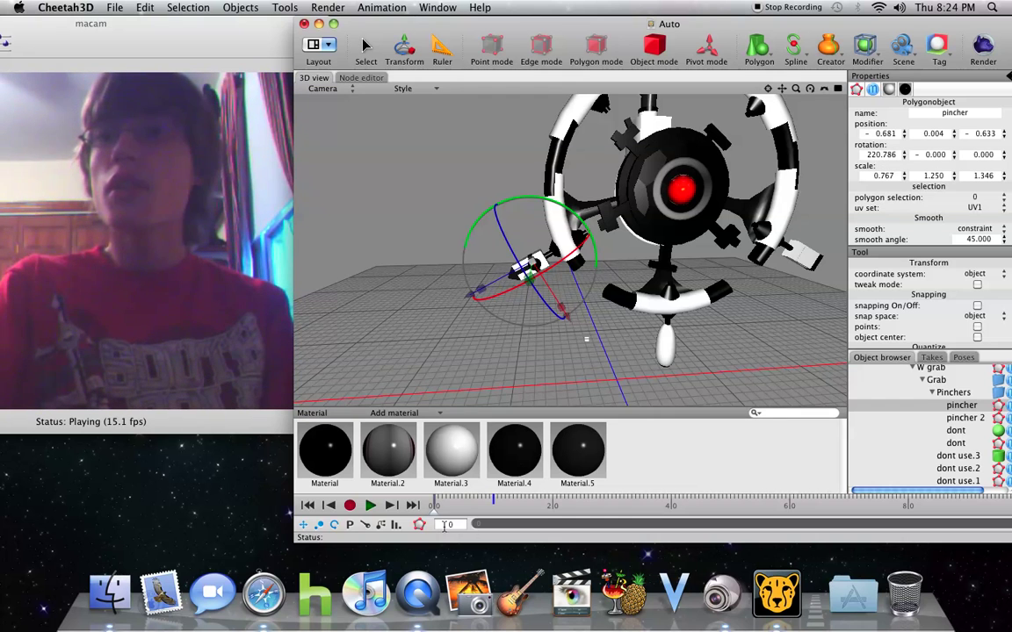
drag(434, 516, 553, 515)
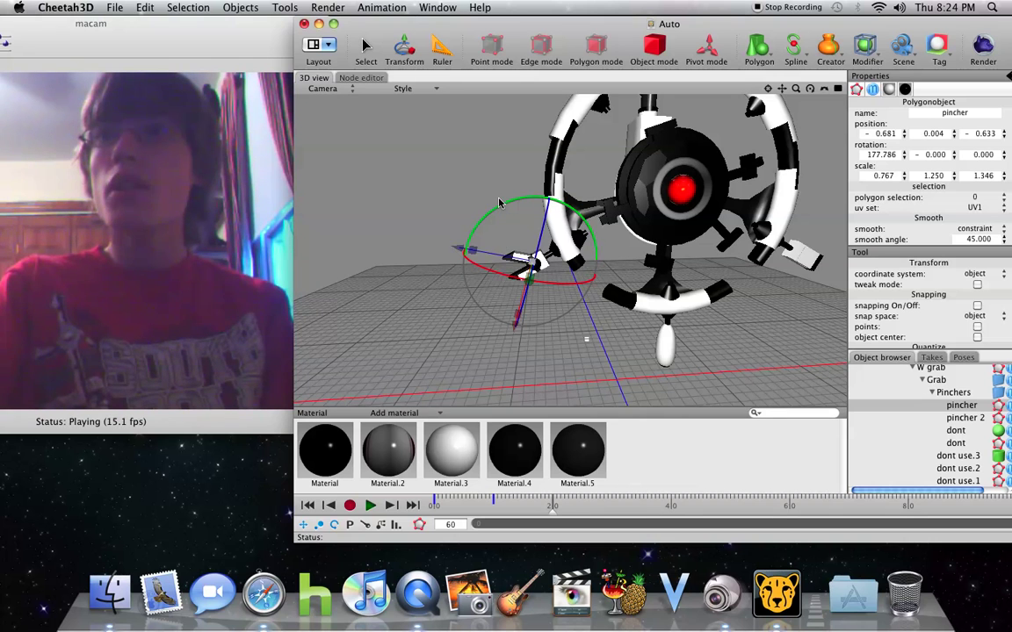
drag(501, 208, 479, 260)
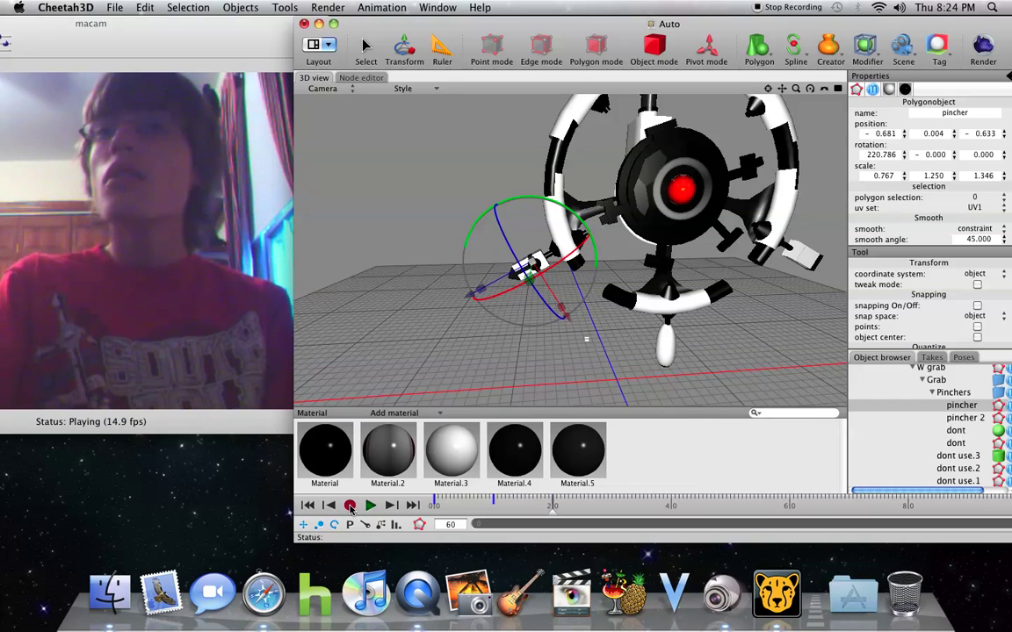
click(351, 506)
- Keyframe pincher 2 in its closed pose at frames 0 and 60, and swung open at frame 30
click(952, 421)
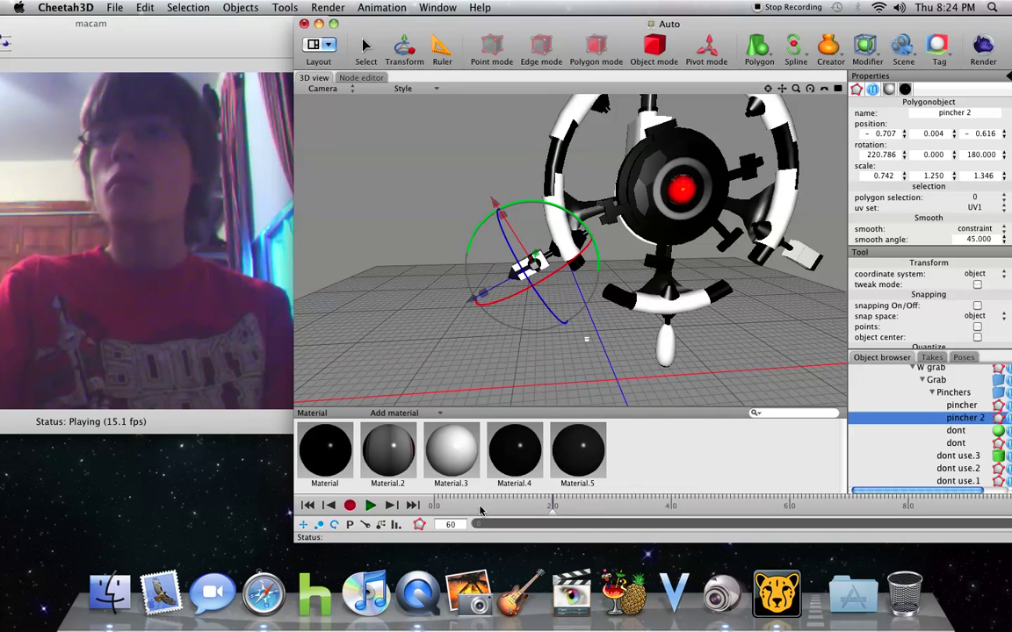
drag(551, 517, 433, 513)
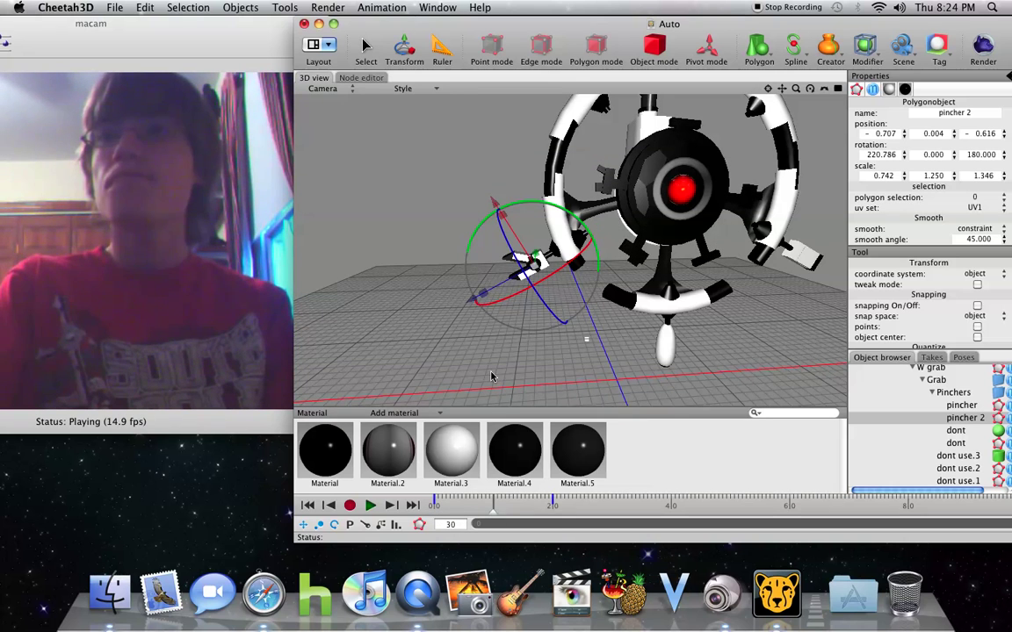
drag(475, 256, 475, 297)
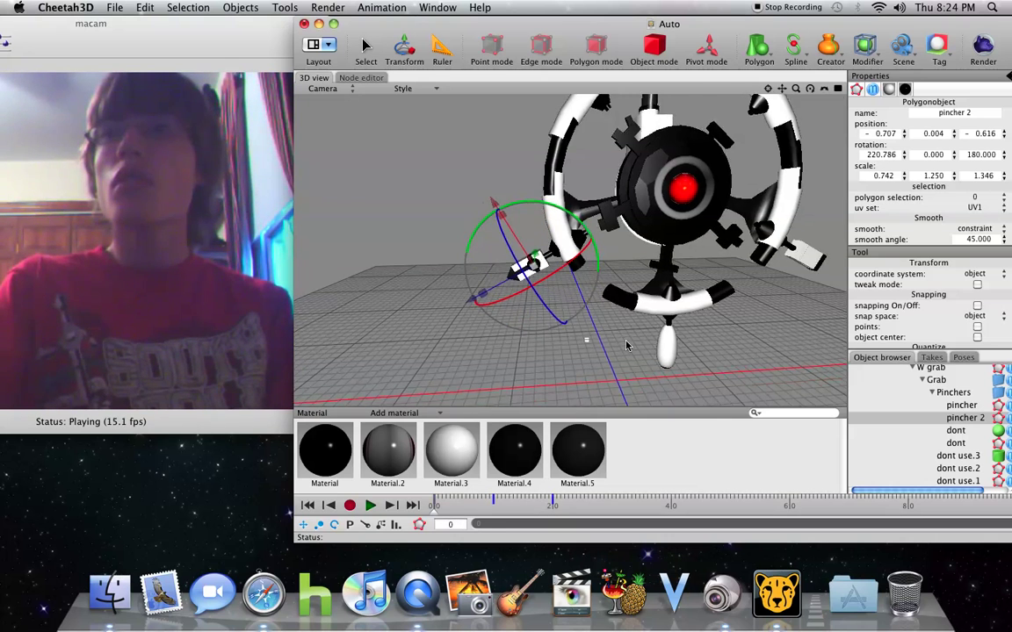
- Play the animation and watch both pinchers open and close up close
scroll(627, 345, up, 6)
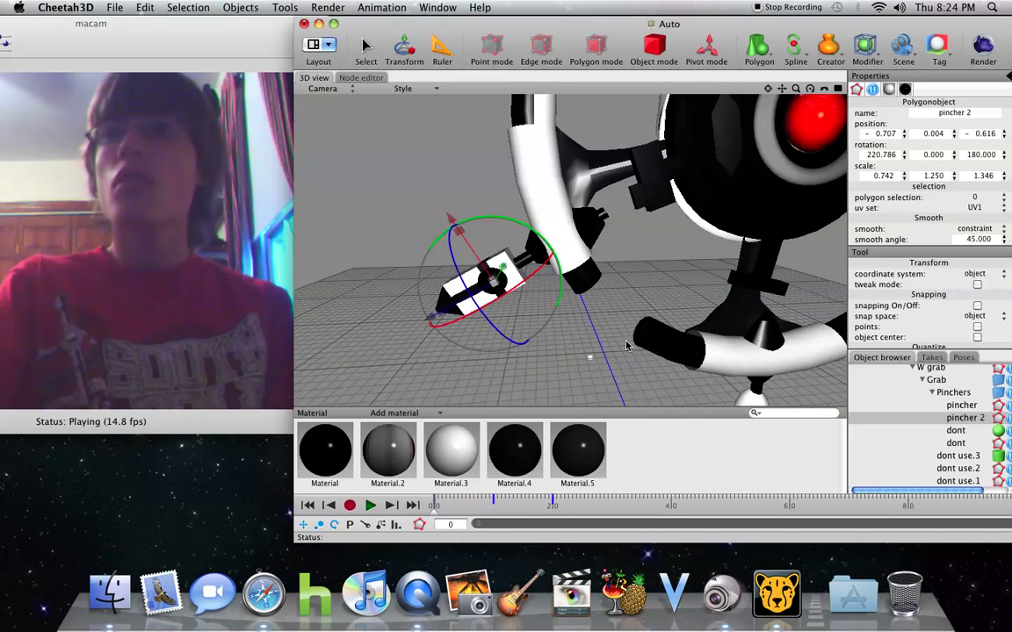
click(369, 507)
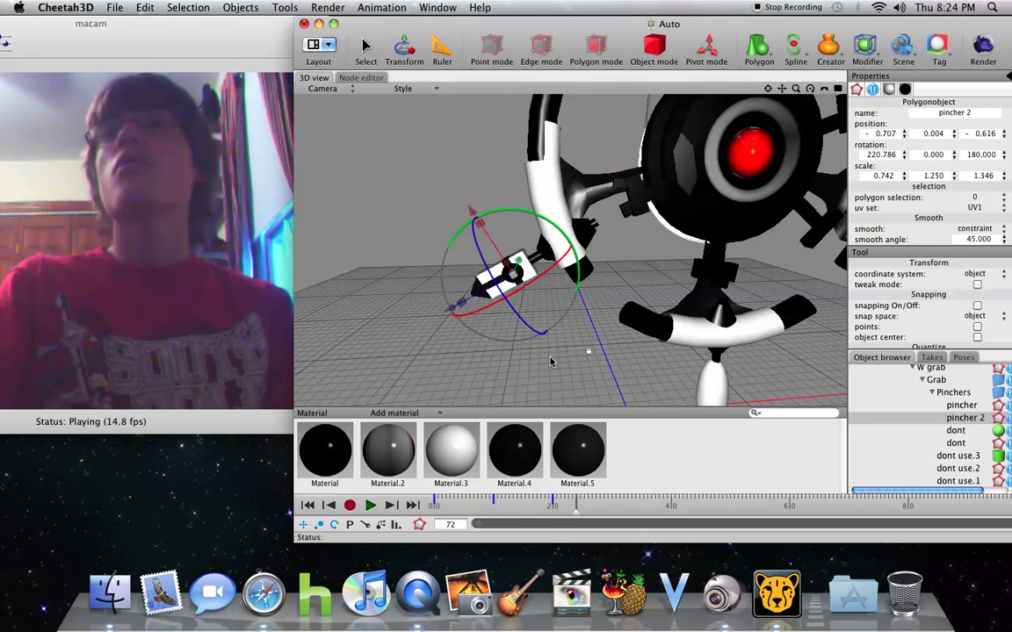
scroll(585, 347, down, 5)
middle_drag(586, 340, 546, 349)
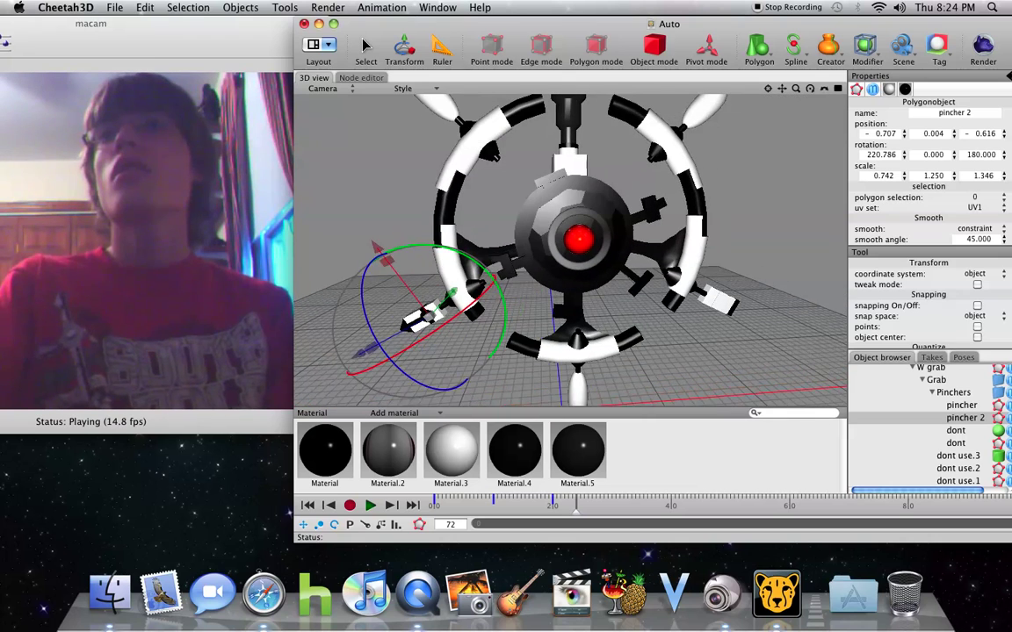
- Collapse Pinchers, Grab, W grab, black rim dont and Main Wheel in the object hierarchy
click(930, 392)
click(922, 379)
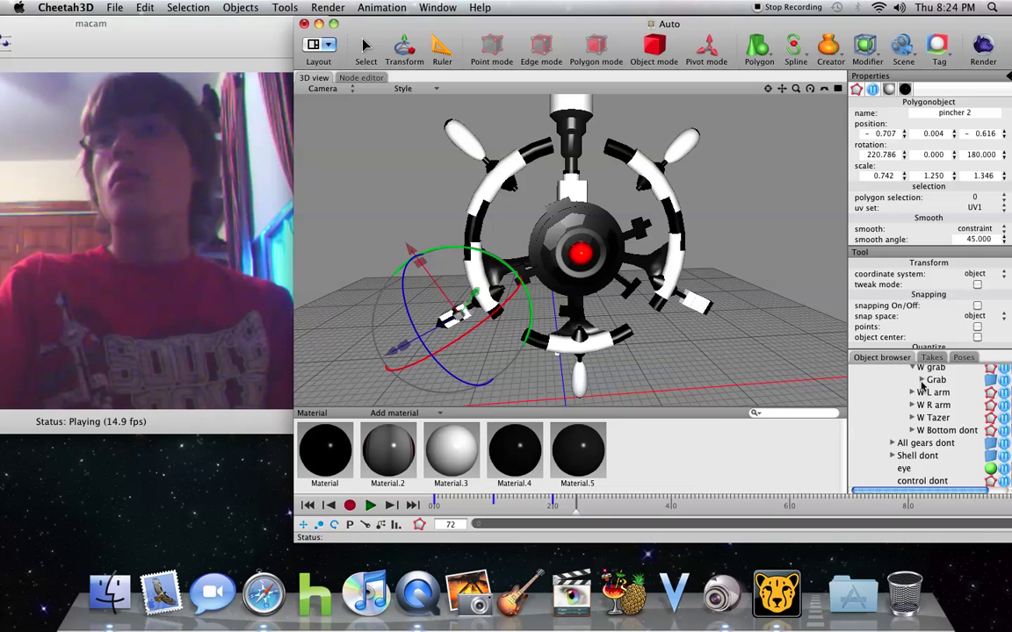
scroll(920, 385, up, 2)
click(912, 397)
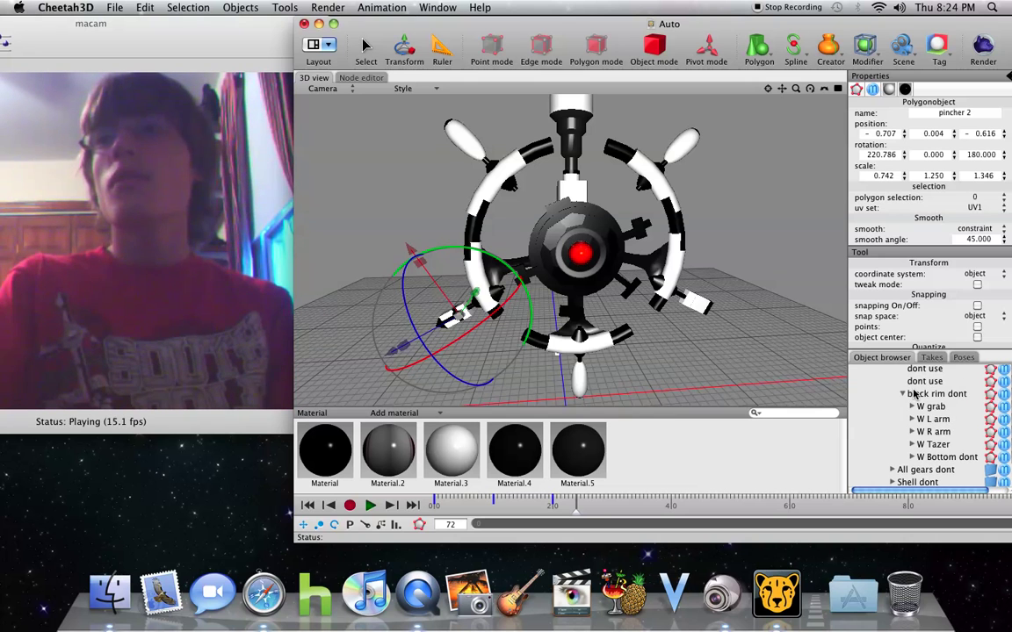
click(906, 394)
click(893, 398)
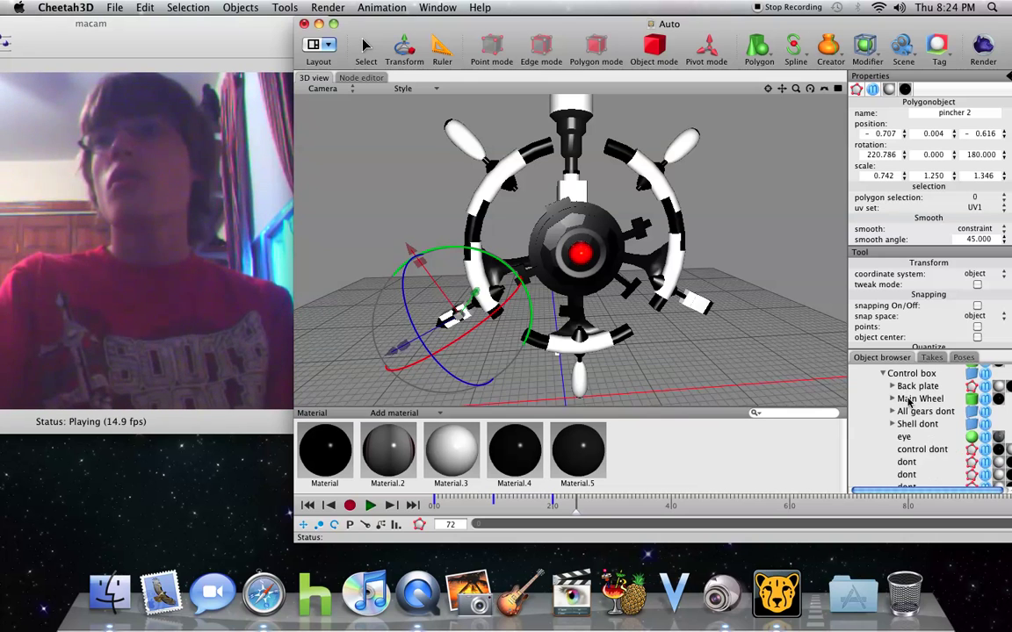
- Keyframe Main Wheel at frame 0, and turn it to a rotation of 90, 39, 90 with a keyframe at frame 28
click(918, 399)
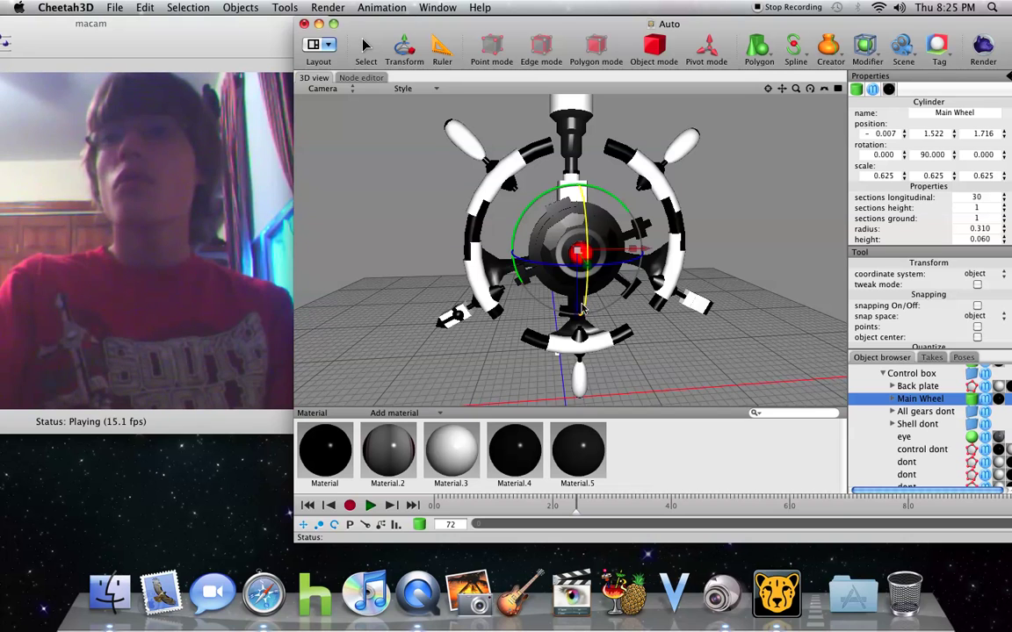
drag(576, 509, 433, 509)
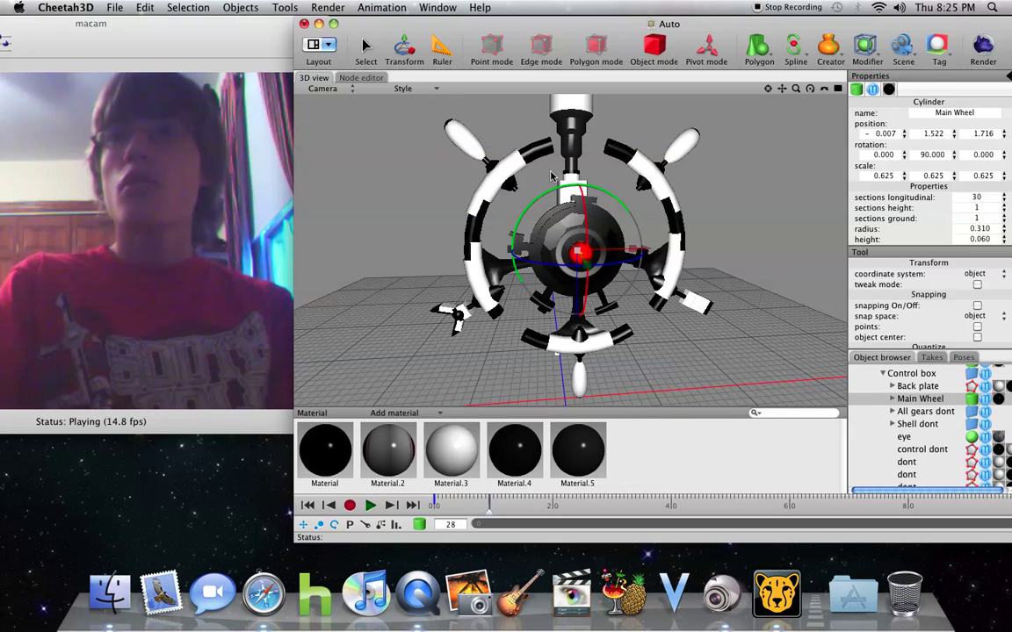
drag(499, 176, 507, 242)
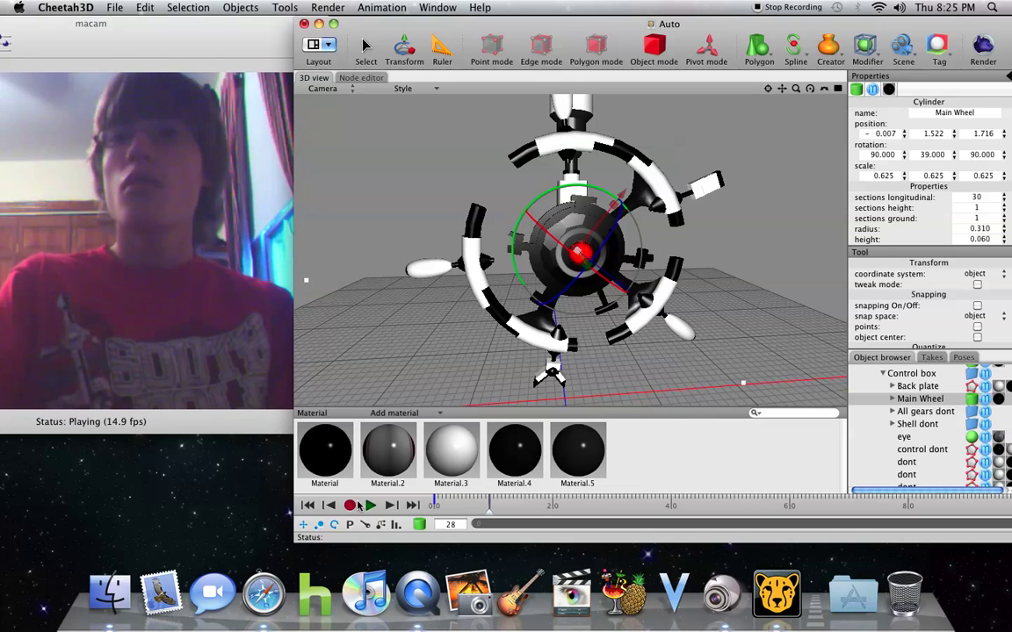
- Tilt Main Wheel at frame 16 to a rotation of 82.987, 67.255, 80.986 and record a keyframe there
drag(489, 507, 472, 508)
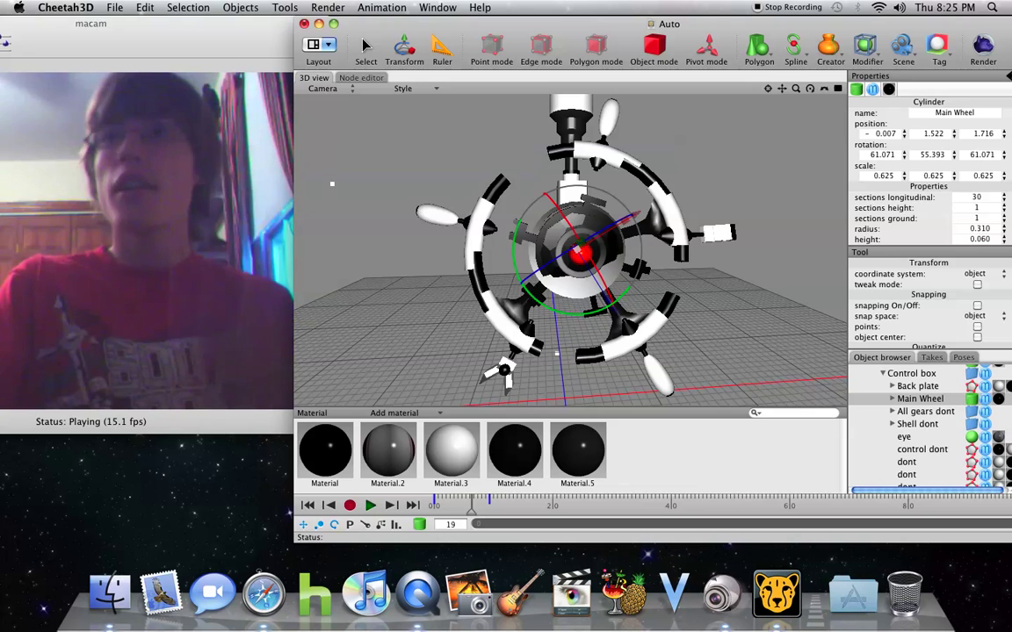
key(Left)
key(Left)
key(Left)
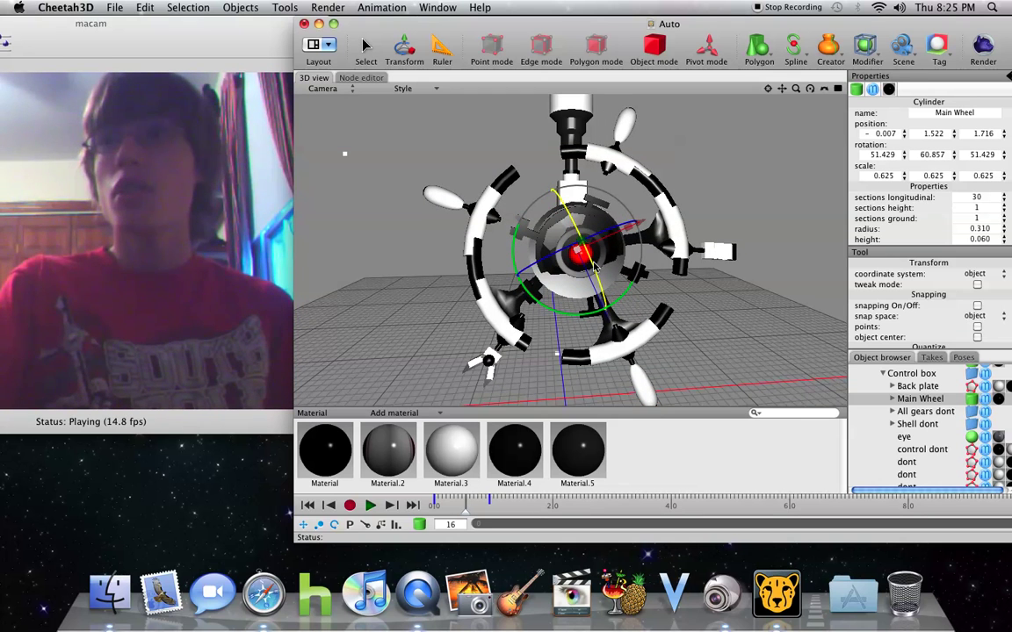
drag(600, 270, 598, 291)
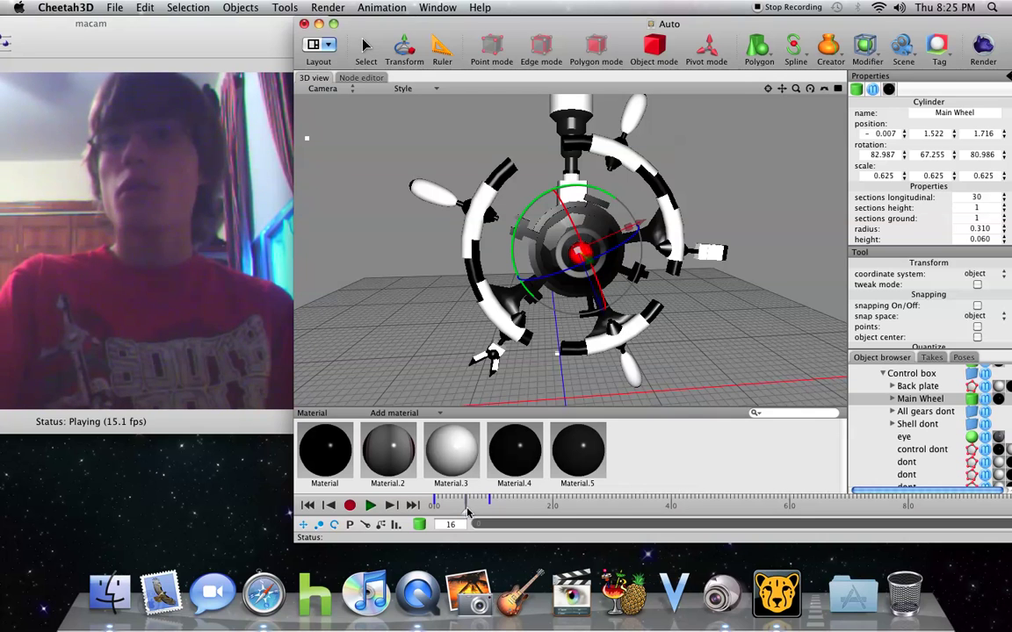
- Turn Main Wheel back to a rotation of 0, 90, 0 with a keyframe at frame 42, and record another key just before it
drag(467, 512, 516, 510)
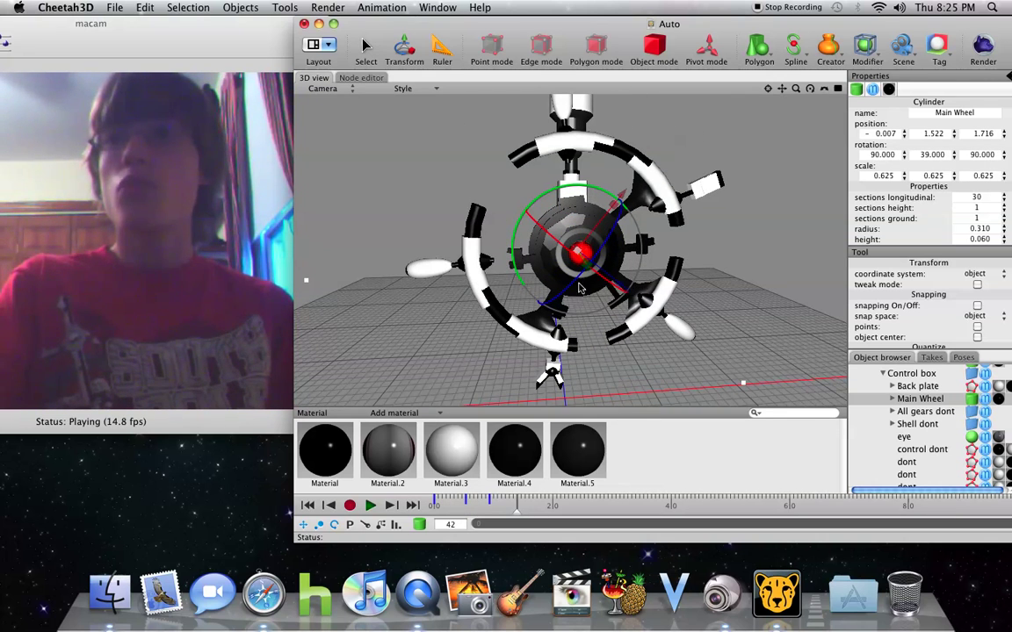
drag(577, 185, 639, 207)
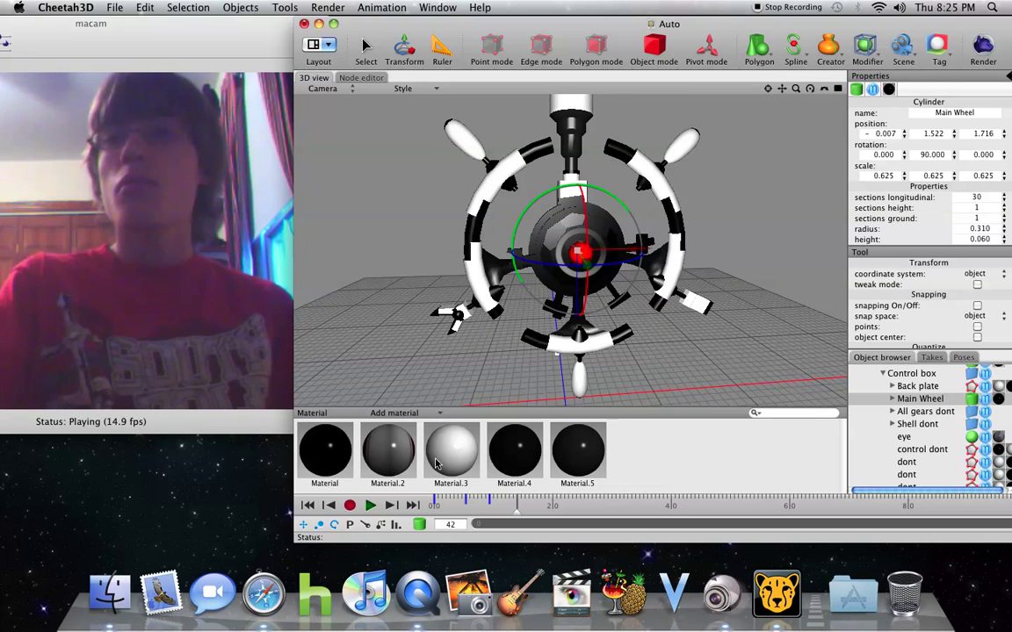
mouse_move(515, 516)
mouse_down()
mouse_move(467, 516)
mouse_move(509, 517)
mouse_up()
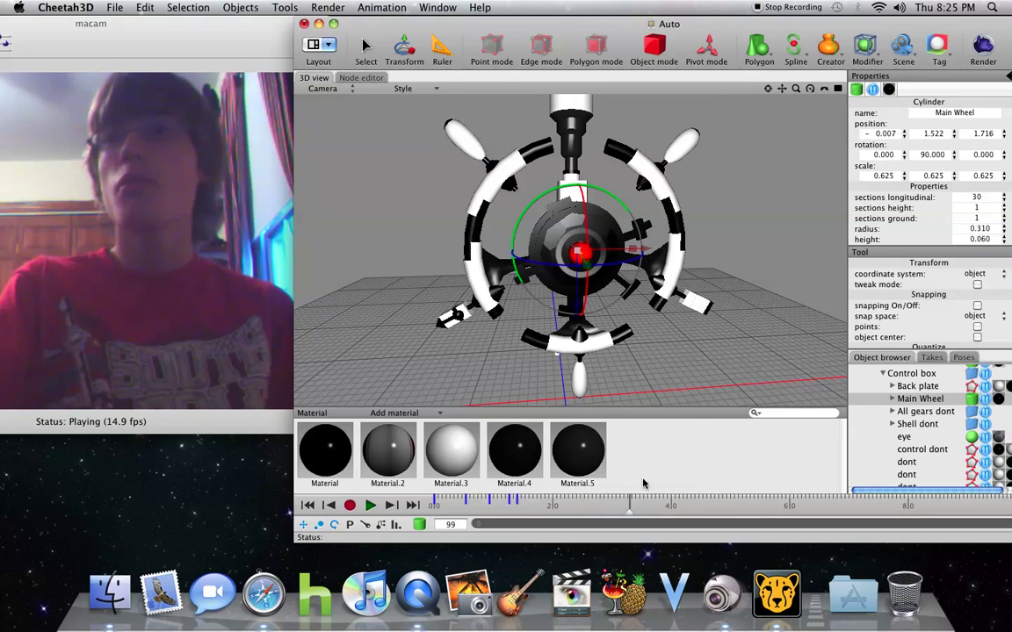
- Examine the object hierarchy and the Auto model from behind, down to the wheel's lower arm
scroll(889, 419, down, 5)
scroll(887, 420, up, 10)
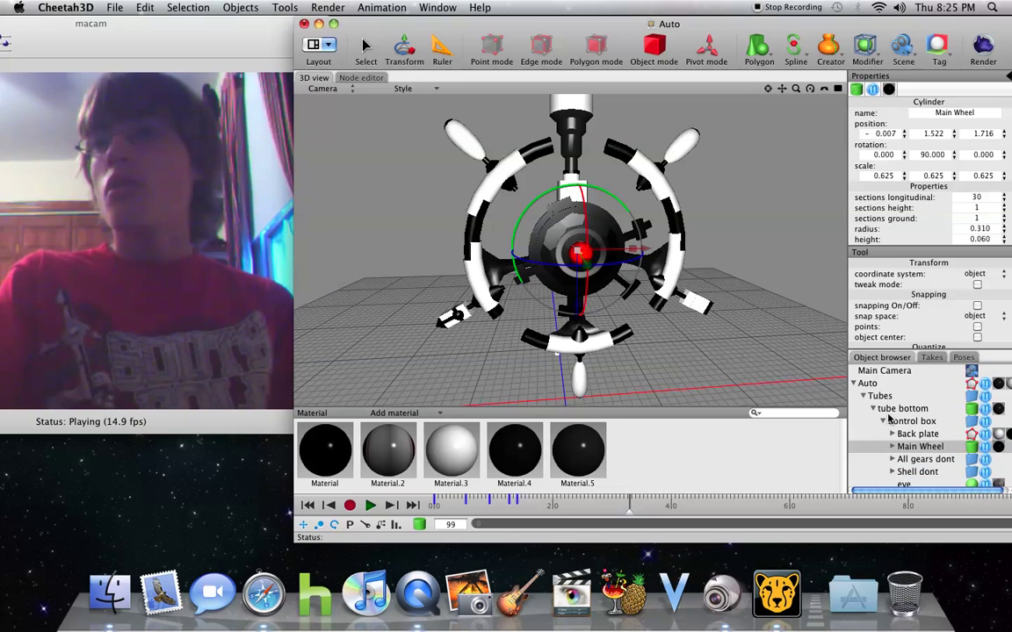
drag(810, 87, 868, 129)
scroll(804, 195, up, 8)
mouse_move(806, 92)
mouse_down()
mouse_move(794, 95)
mouse_move(822, 99)
mouse_up()
drag(781, 89, 735, 5)
scroll(665, 277, up, 8)
drag(665, 276, 773, 145)
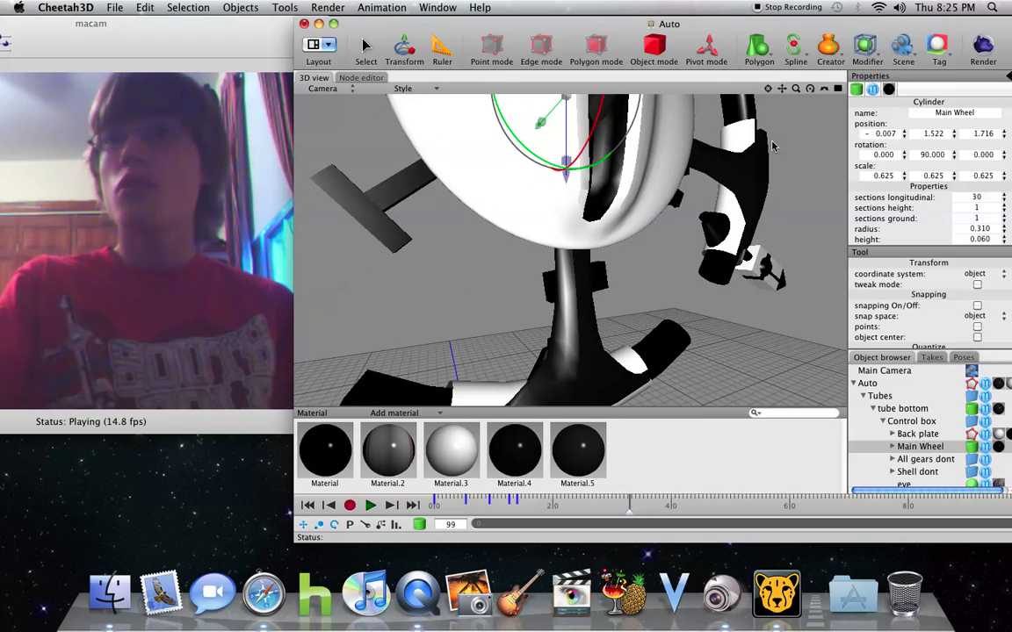
drag(782, 88, 781, 13)
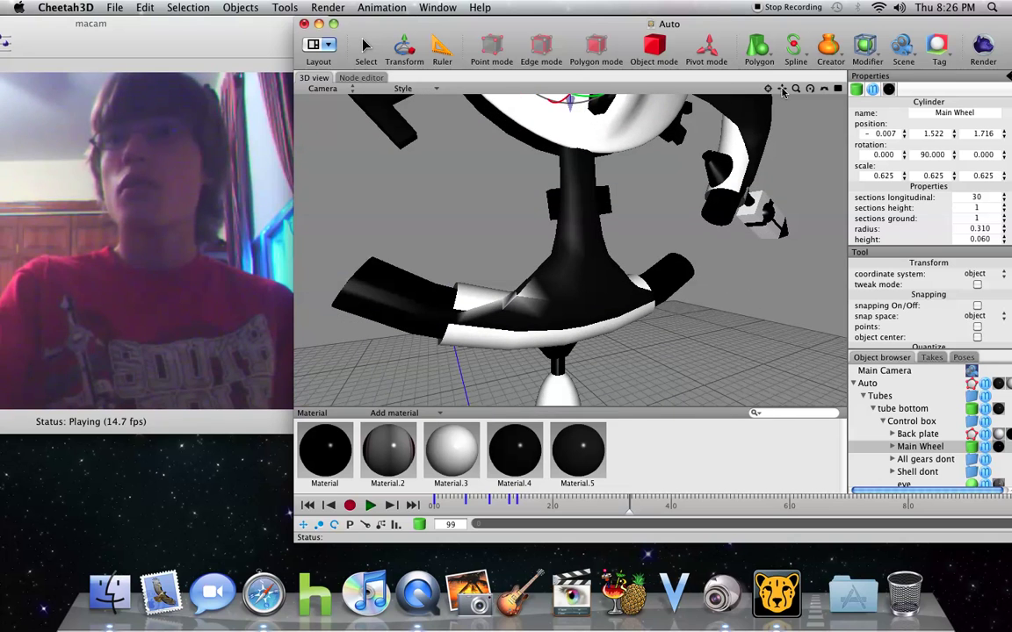
- Try rotating and shifting the black "dont use" bracket on the wheel's lower arm
click(578, 225)
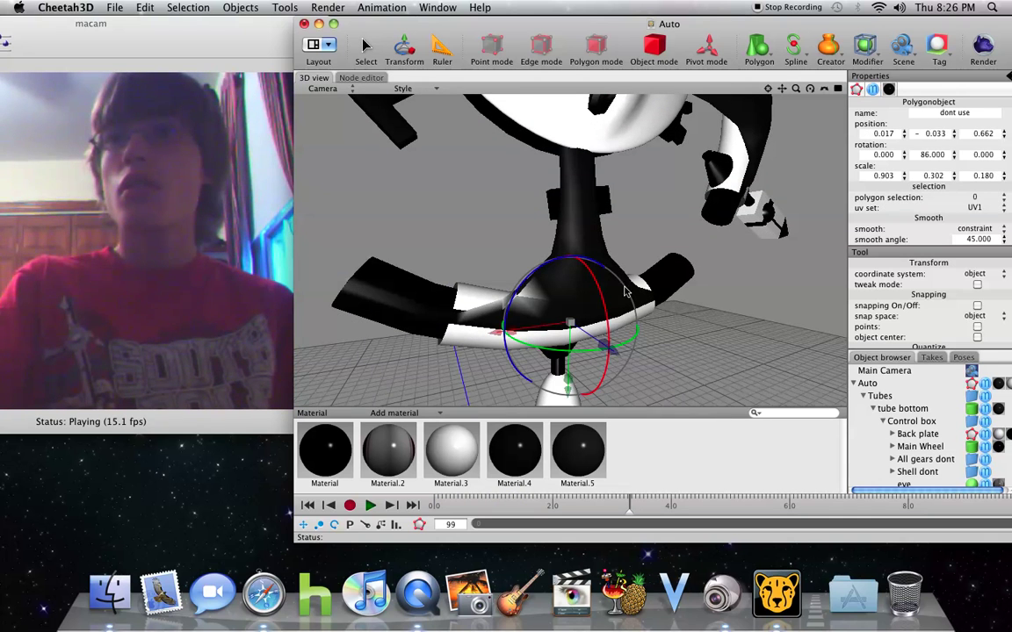
drag(578, 353, 604, 353)
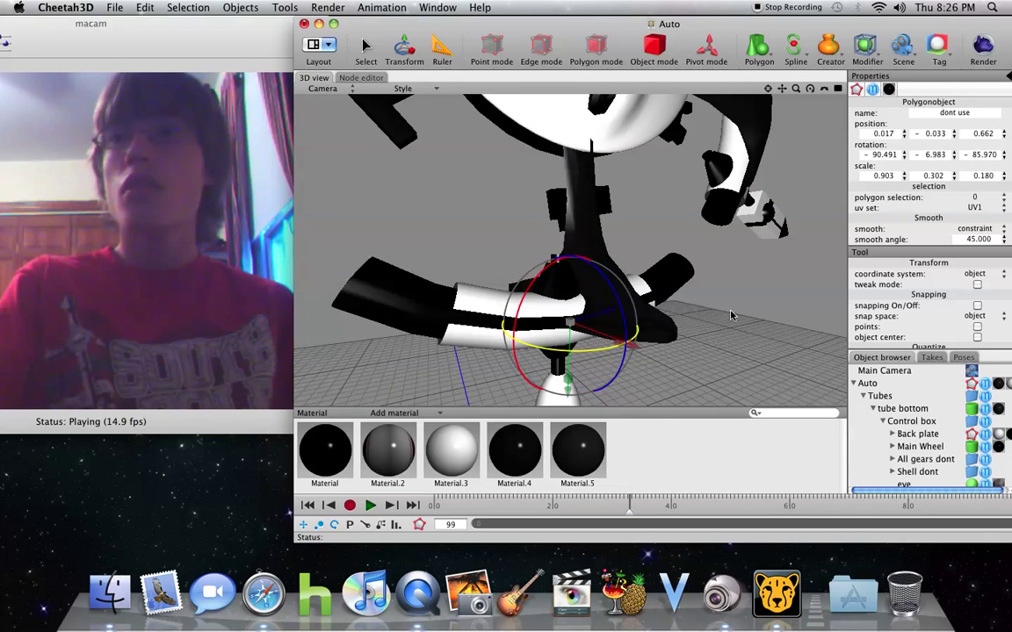
drag(730, 316, 689, 305)
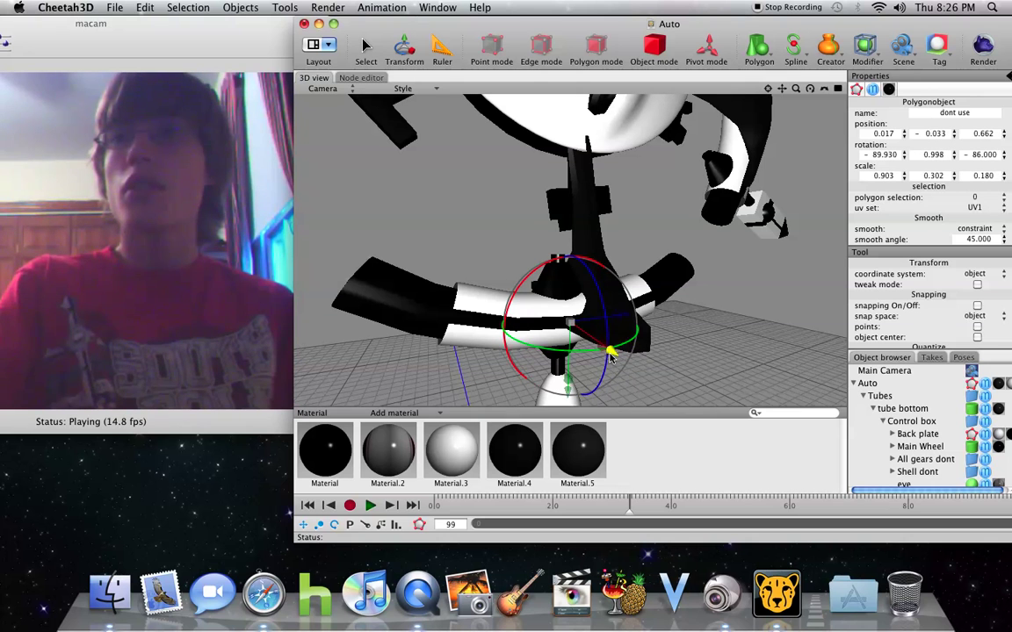
mouse_move(611, 353)
mouse_down()
mouse_move(664, 389)
mouse_move(621, 358)
mouse_up()
- Undo the move and the rotation of the "dont use" bracket
click(145, 8)
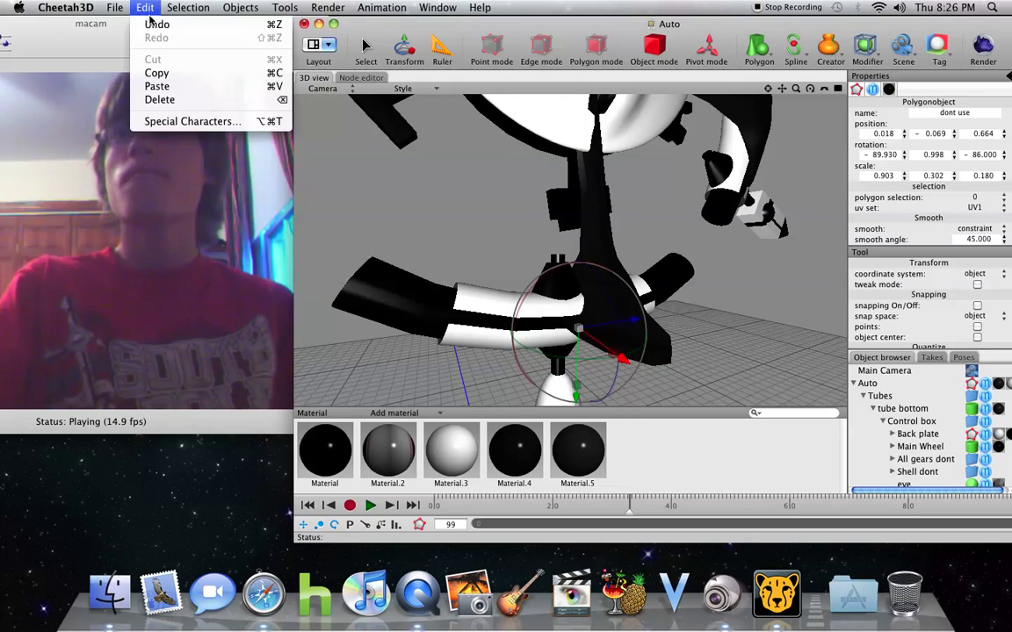
click(155, 24)
click(146, 8)
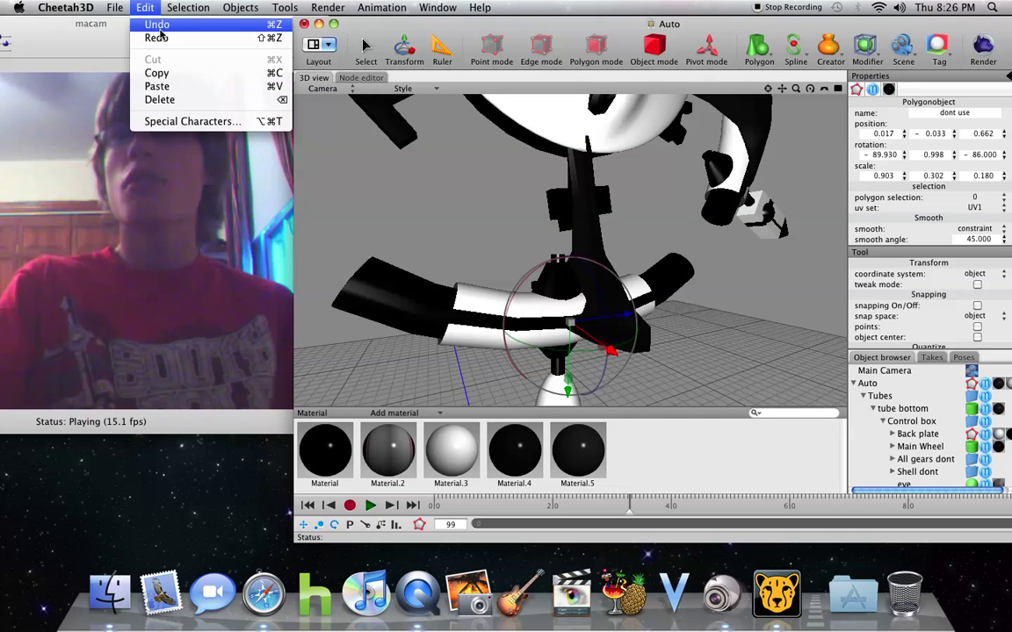
click(155, 23)
- Examine the robot's eye, wheel and side arms from the front and the side
drag(793, 95, 798, 137)
drag(809, 91, 882, 103)
drag(702, 118, 704, 272)
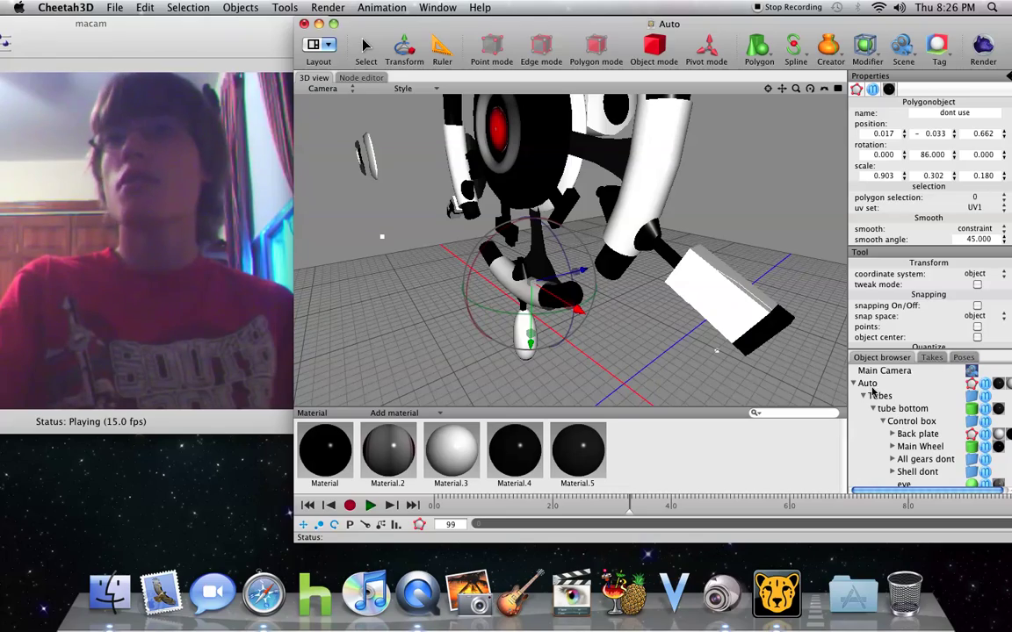
mouse_move(2, 6)
click(73, 24)
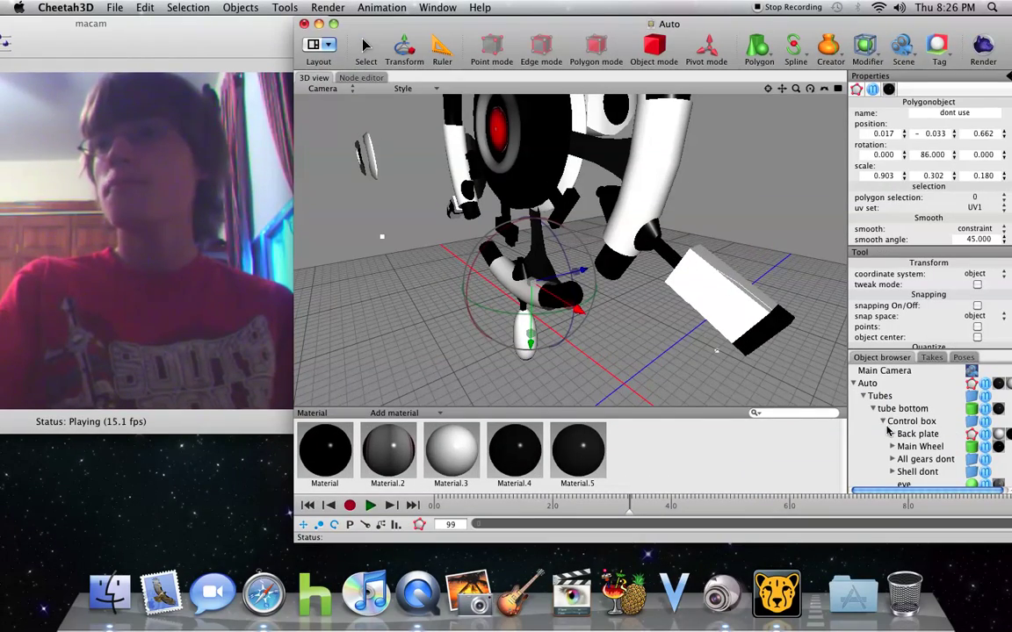
scroll(887, 430, down, 5)
scroll(888, 430, up, 4)
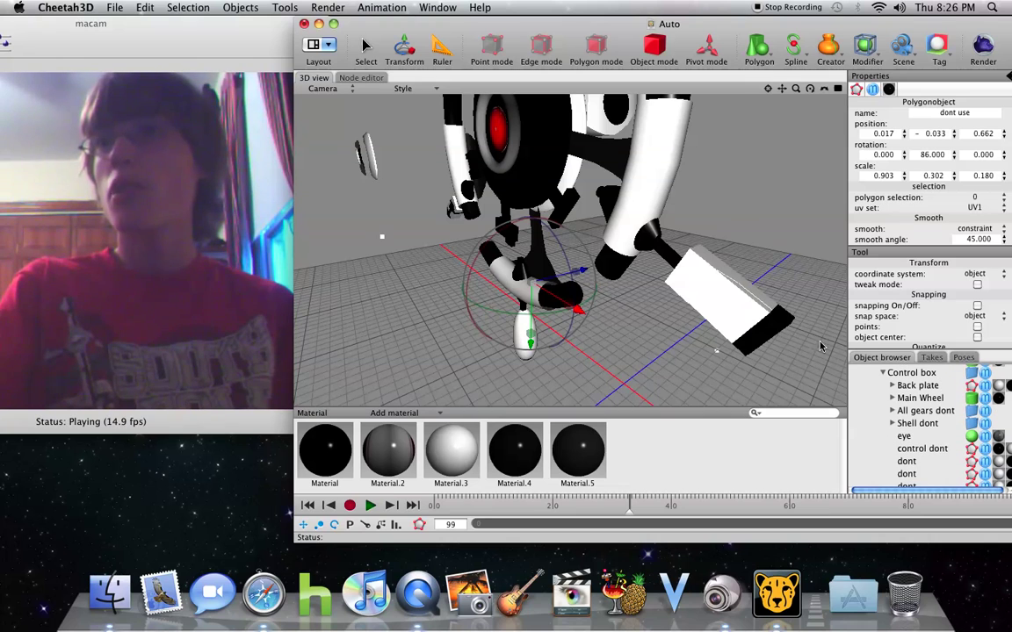
drag(784, 90, 927, 81)
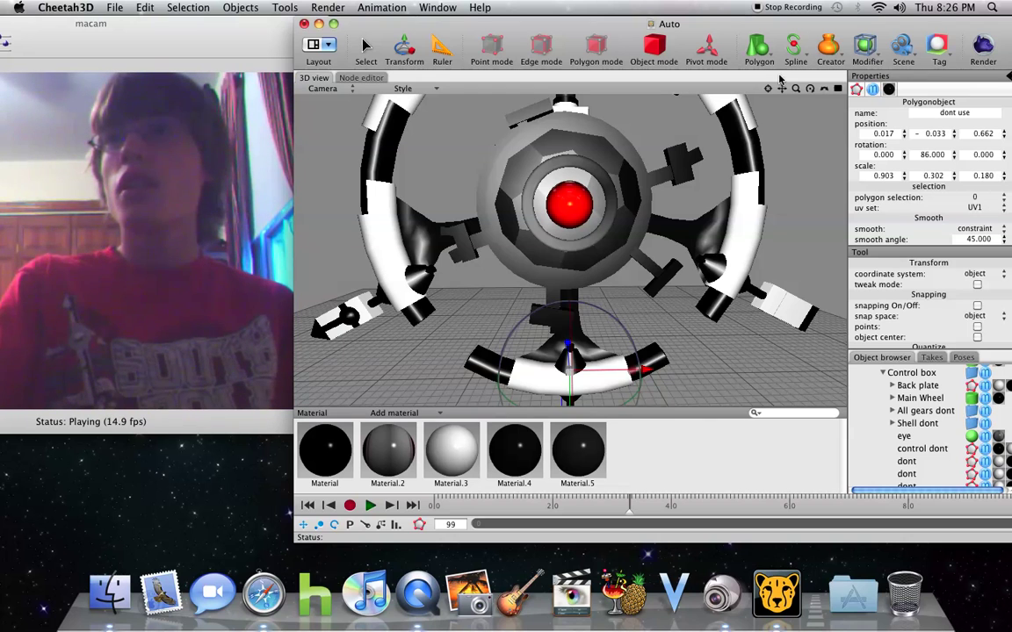
drag(811, 91, 751, 76)
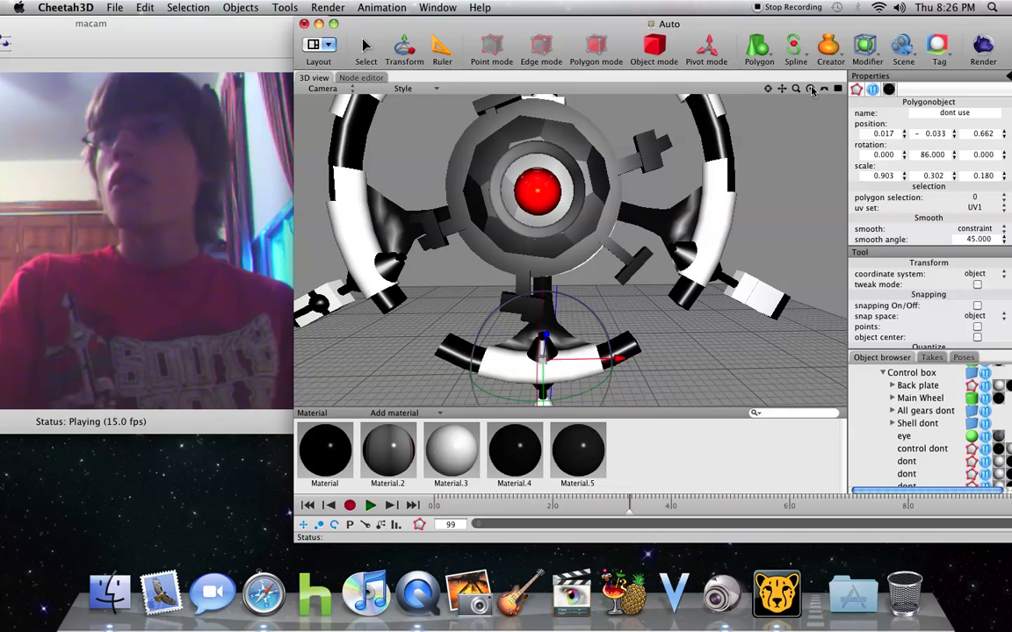
drag(813, 90, 736, 87)
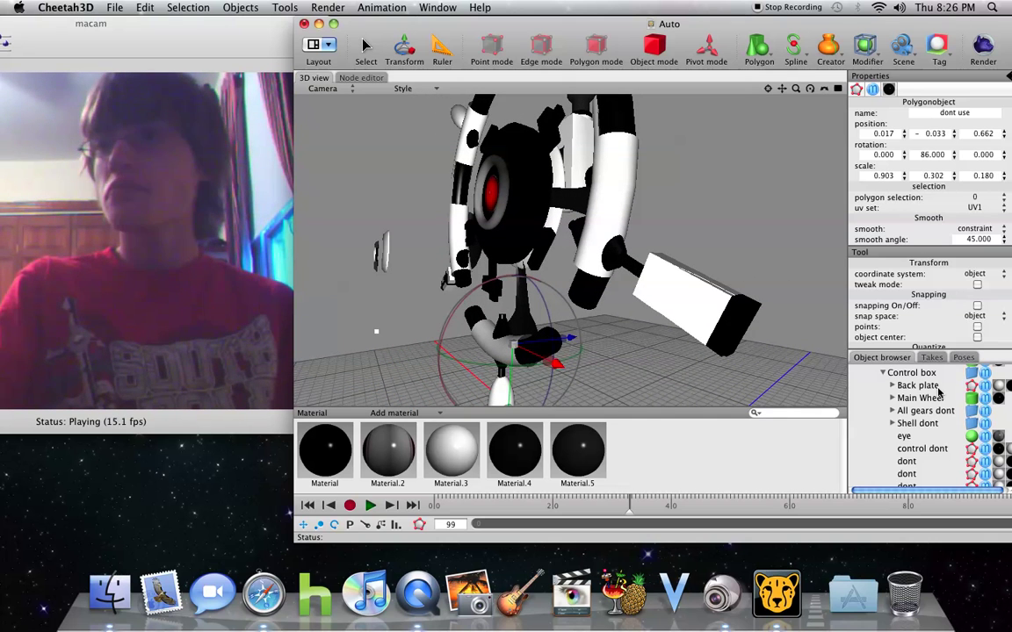
- Expand Main Wheel, black rim dont and W Tazer in the object hierarchy
click(892, 398)
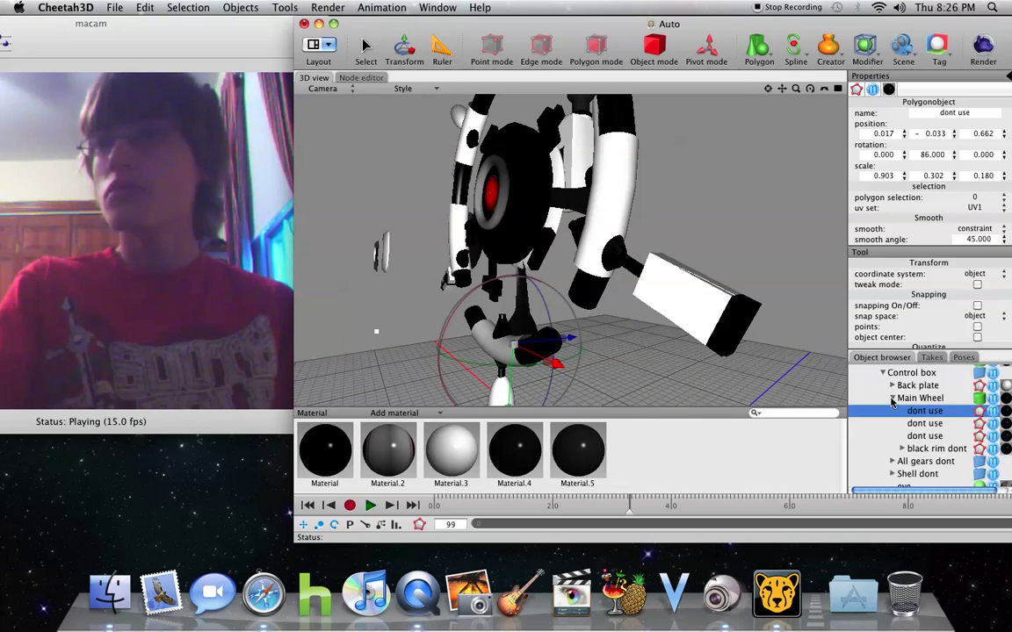
click(892, 398)
click(892, 398)
click(901, 449)
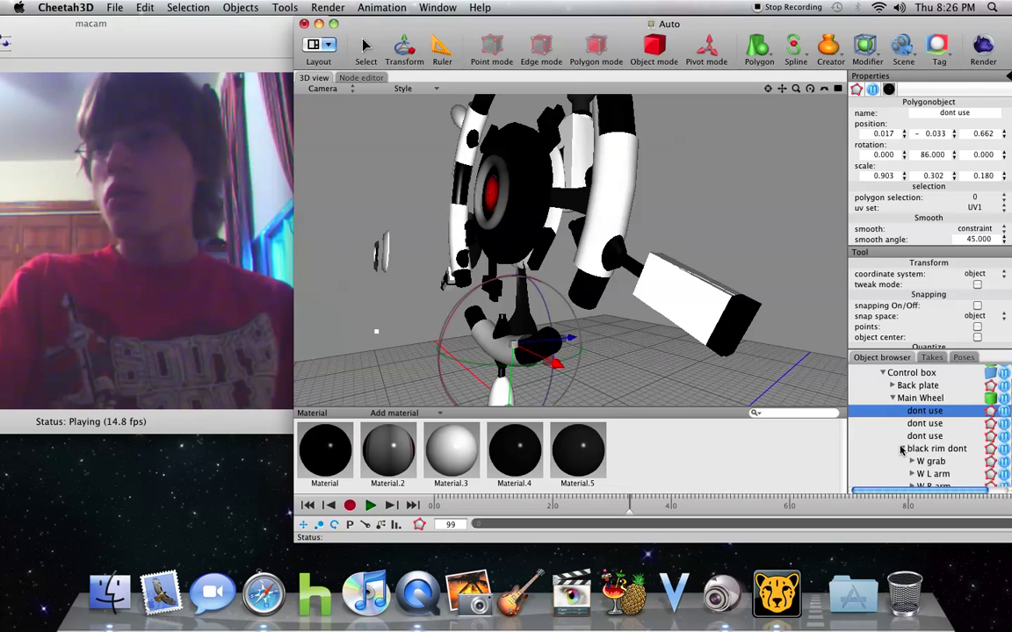
scroll(913, 462, down, 3)
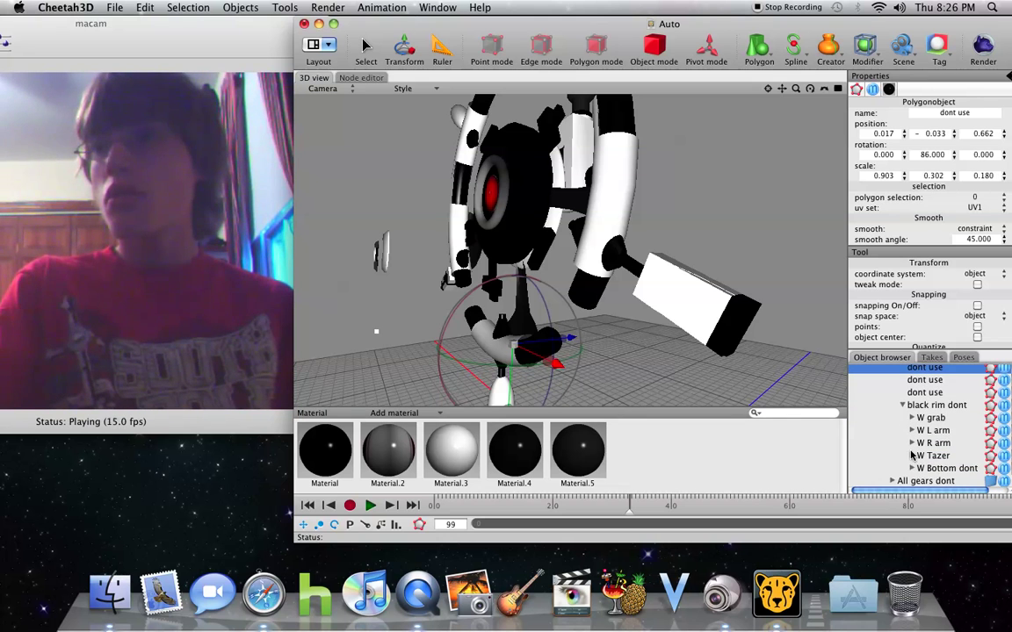
click(911, 456)
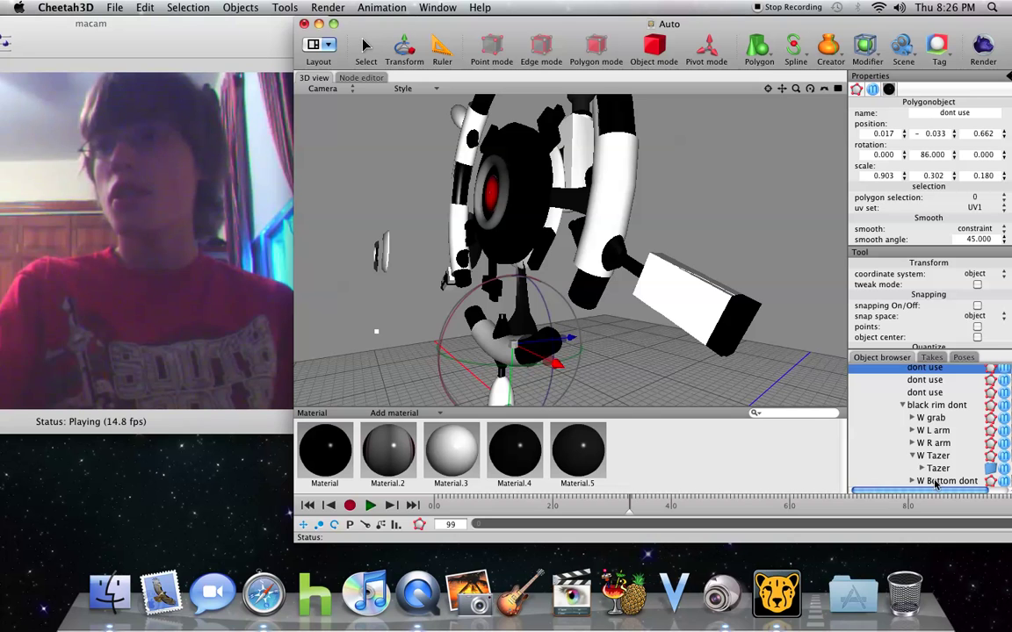
- Try moving the W Bottom dont part upward, and undo the move
click(938, 482)
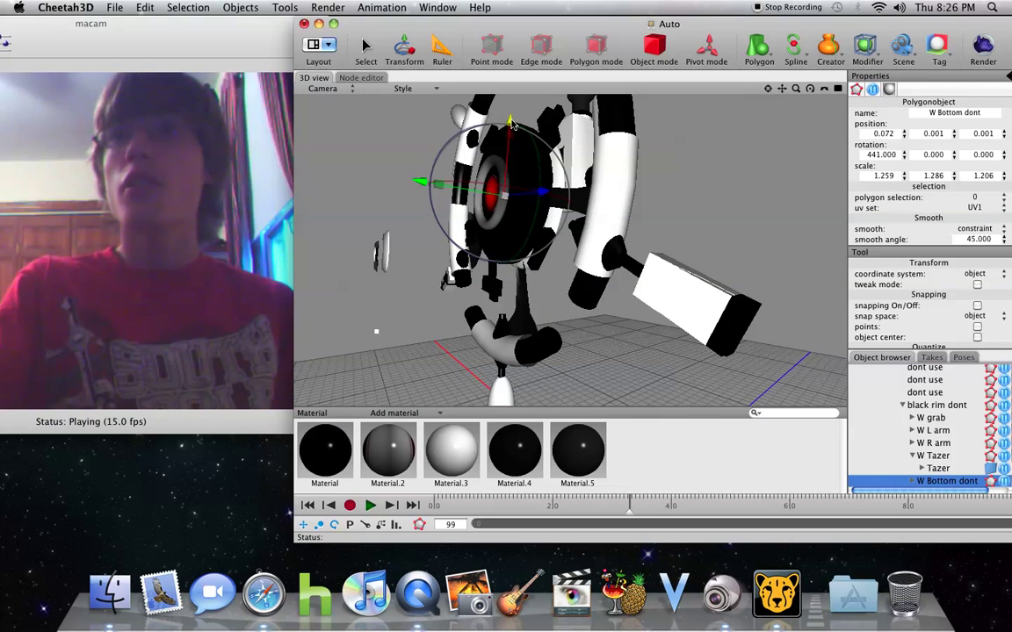
mouse_move(511, 123)
mouse_down()
mouse_move(509, 139)
mouse_move(514, 102)
mouse_move(509, 155)
mouse_move(512, 113)
mouse_move(509, 128)
mouse_up()
click(145, 7)
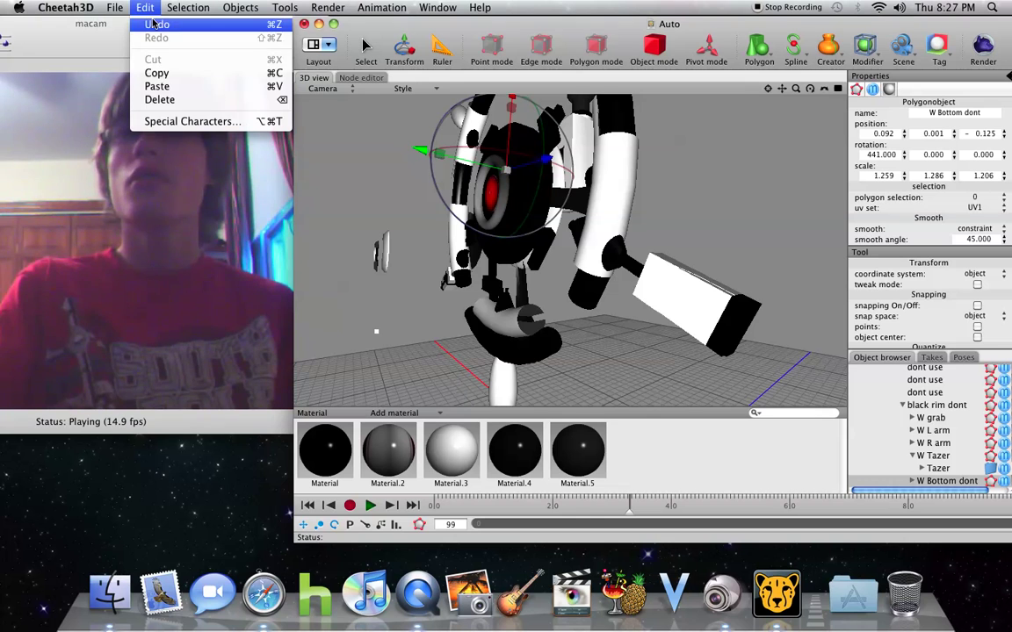
click(153, 24)
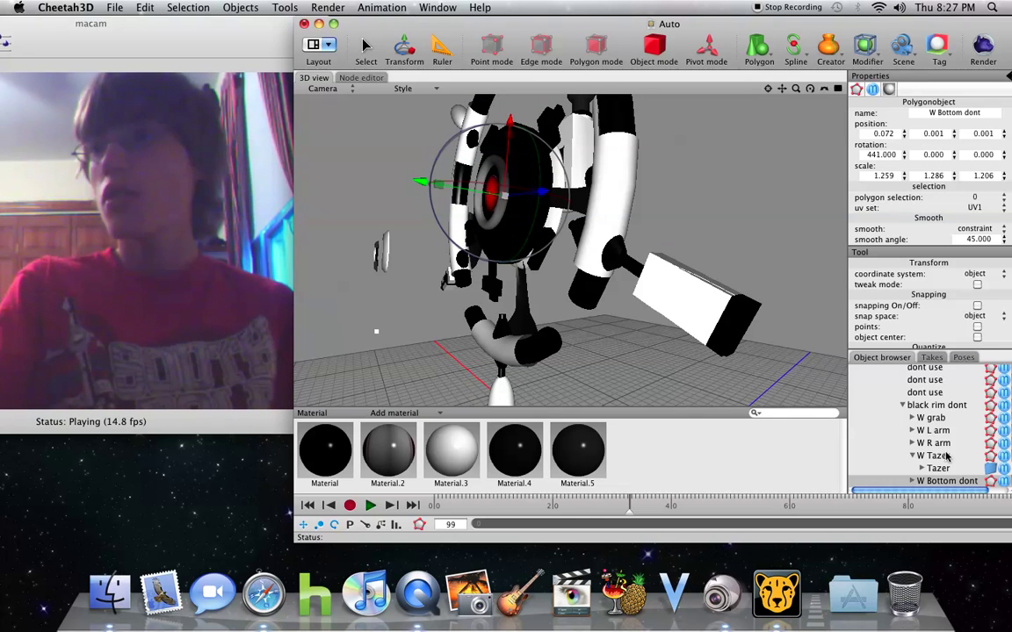
- Expand Tazer, swing its Taze flip part open and fold it back to a rotation of 222.752, -77, -85.480
click(920, 468)
scroll(938, 473, down, 2)
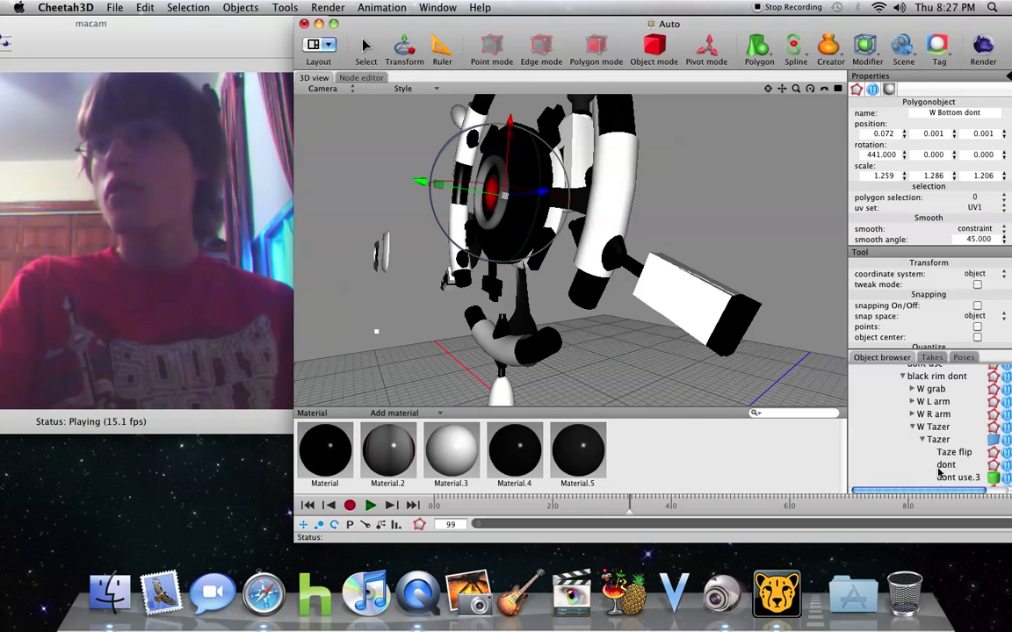
click(954, 452)
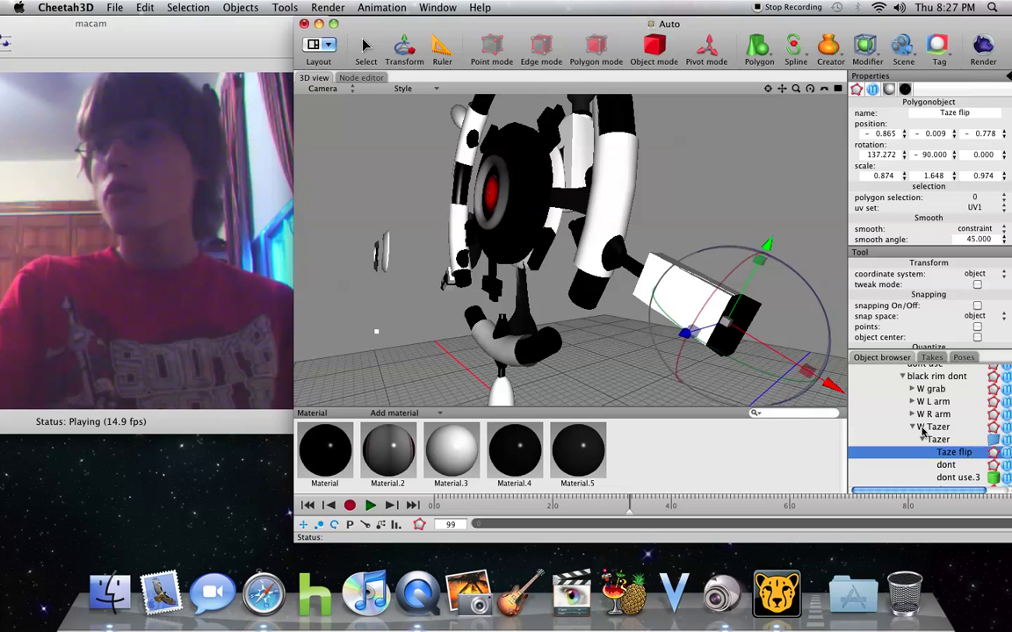
drag(665, 316, 869, 364)
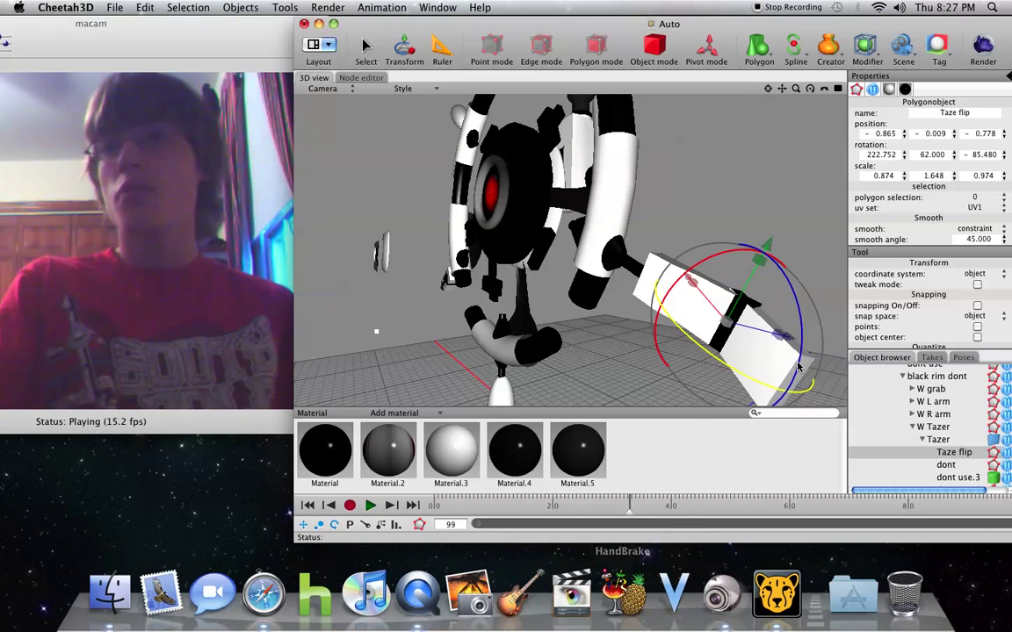
drag(771, 390, 625, 290)
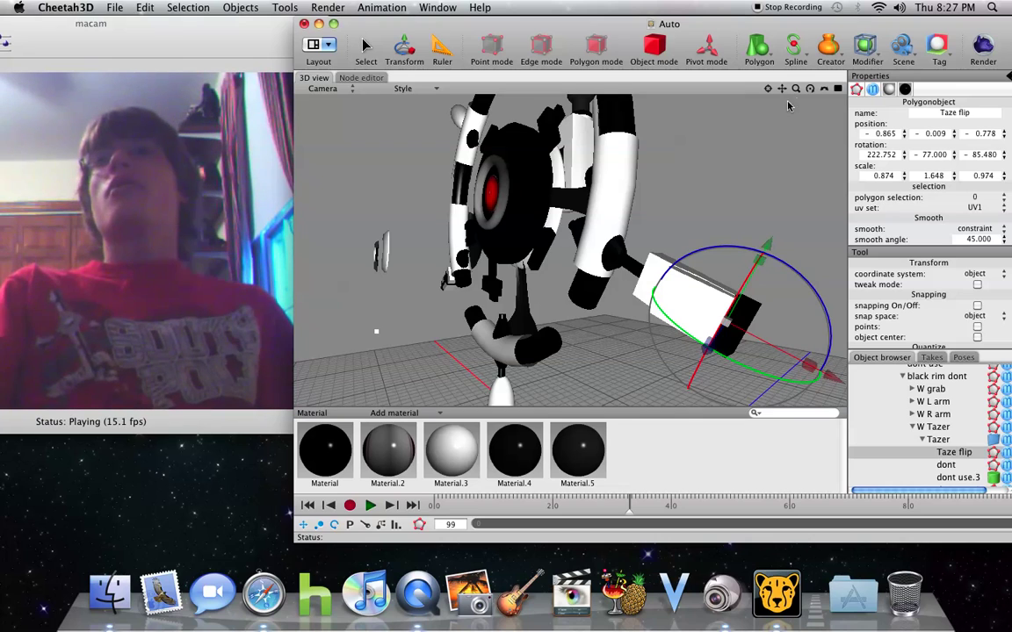
- Examine the wheel with its tazer and gripper arms from the front and from behind
drag(809, 90, 696, 191)
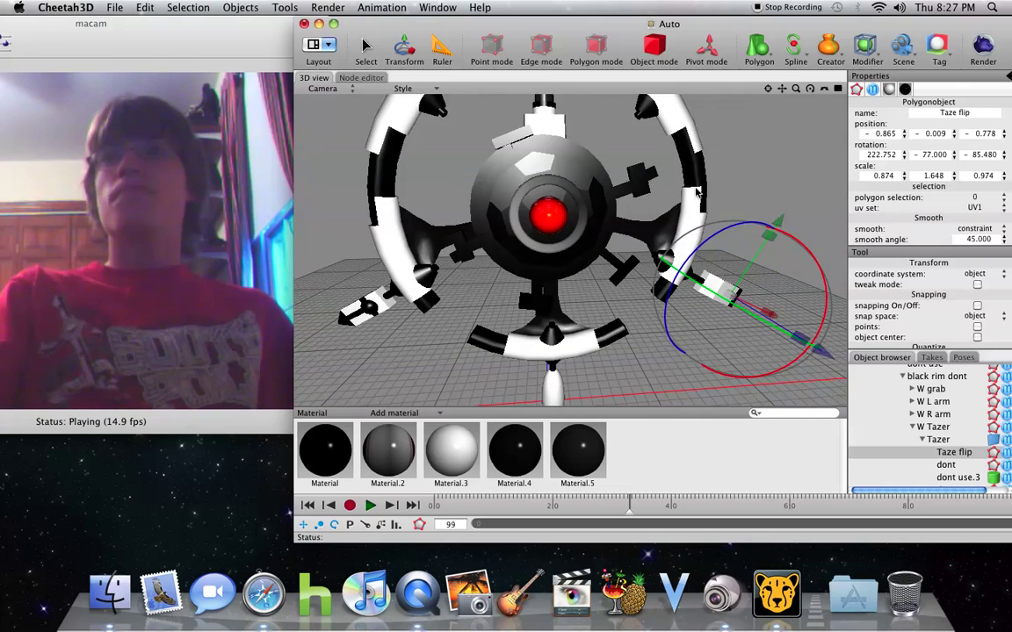
drag(782, 90, 814, 145)
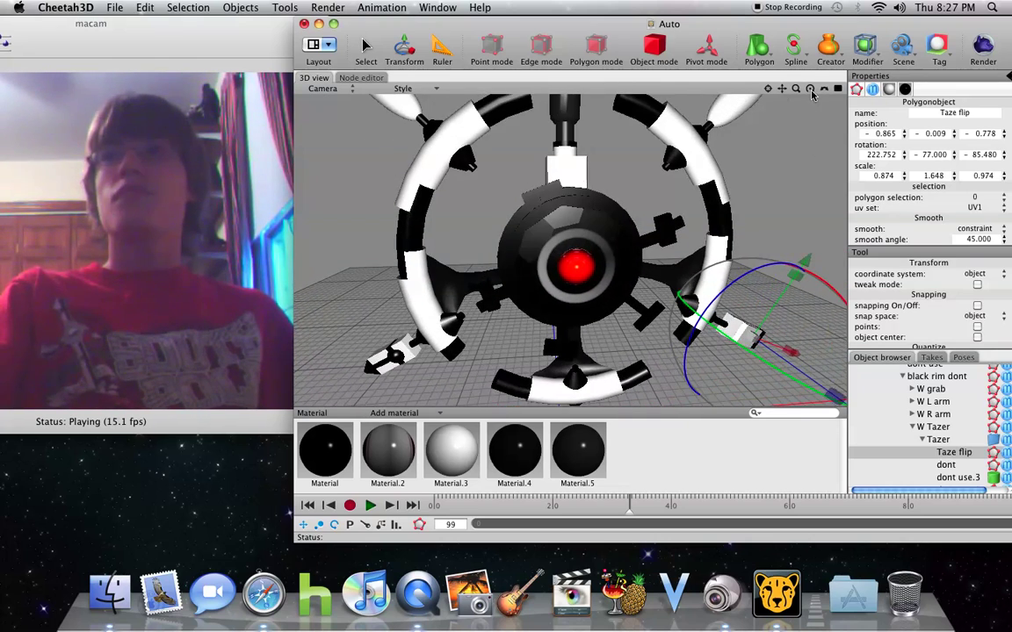
drag(810, 92, 983, 97)
drag(810, 90, 733, 84)
scroll(754, 138, up, 5)
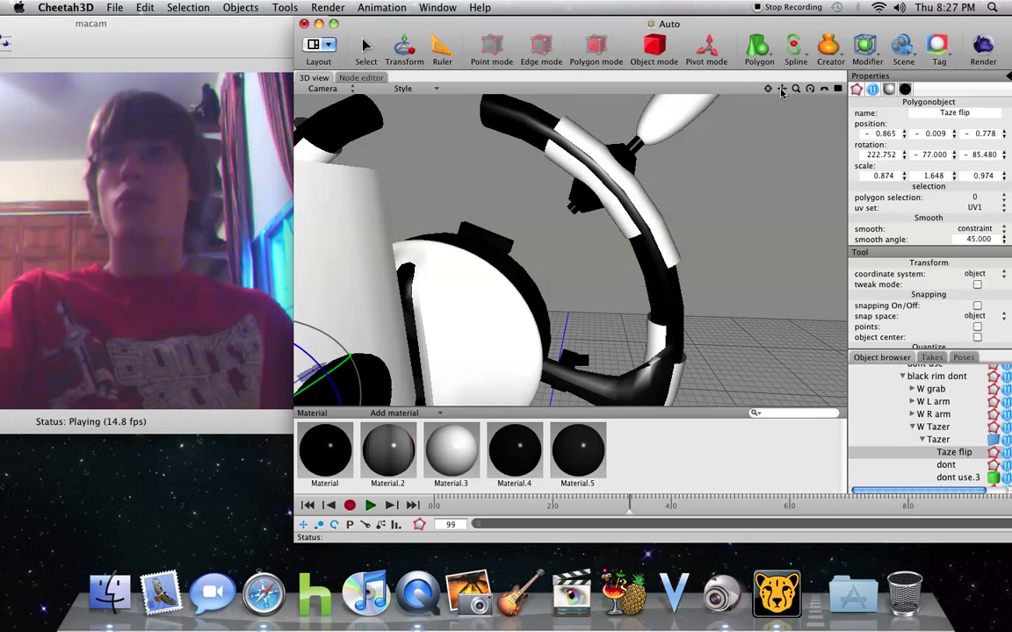
drag(782, 92, 784, 93)
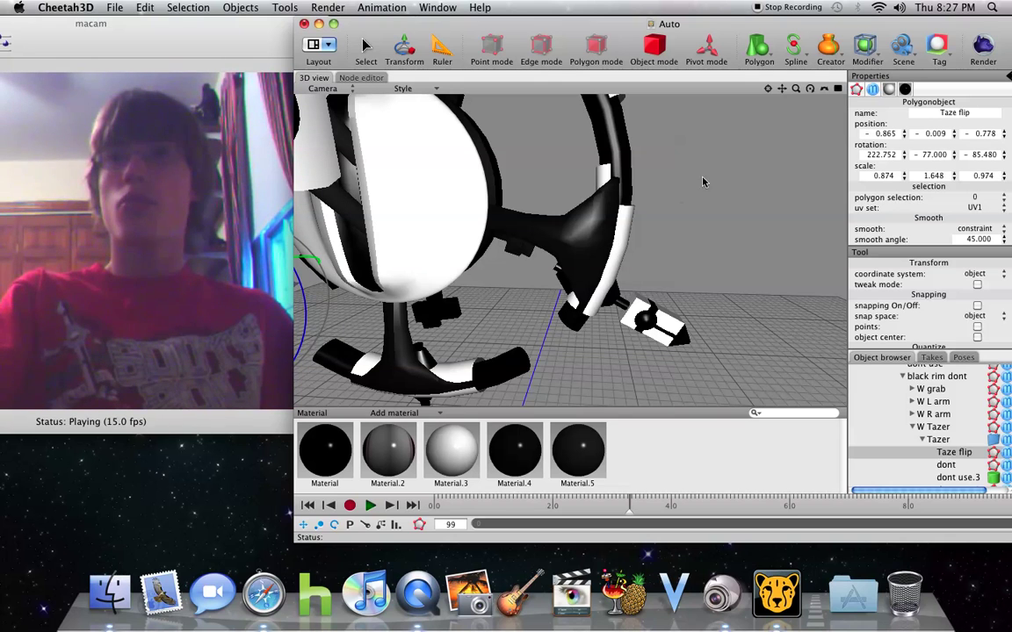
drag(810, 89, 738, 168)
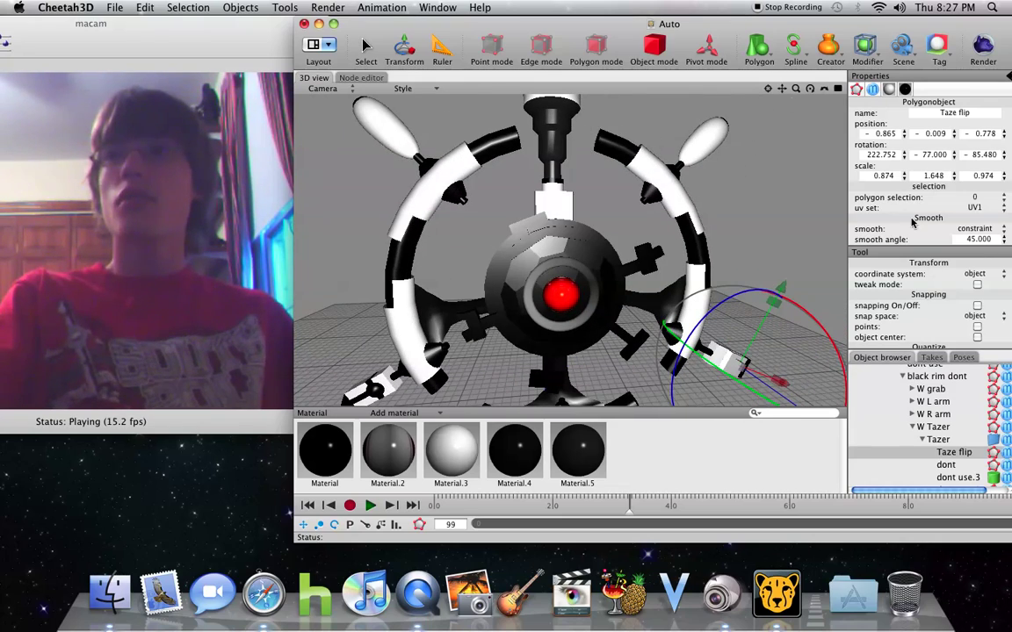
- Collapse Tazer and W Tazer in the object hierarchy
click(922, 439)
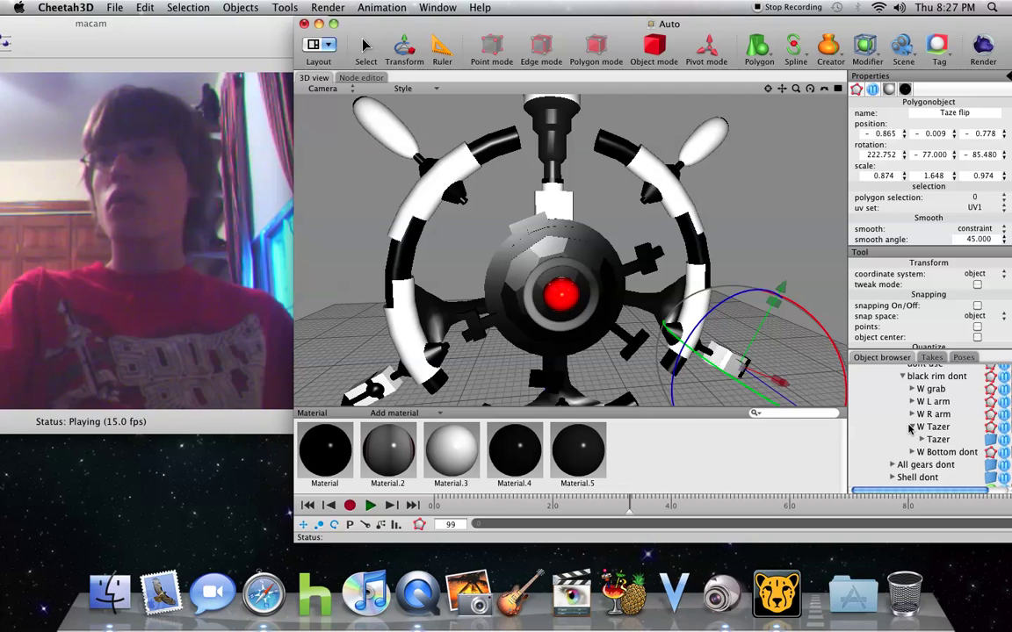
click(911, 427)
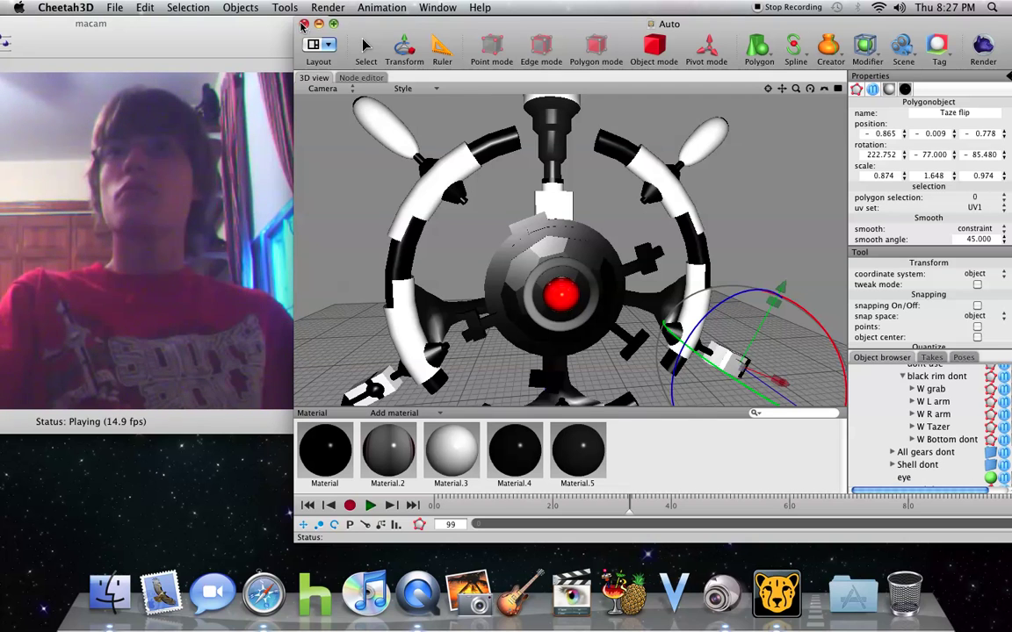